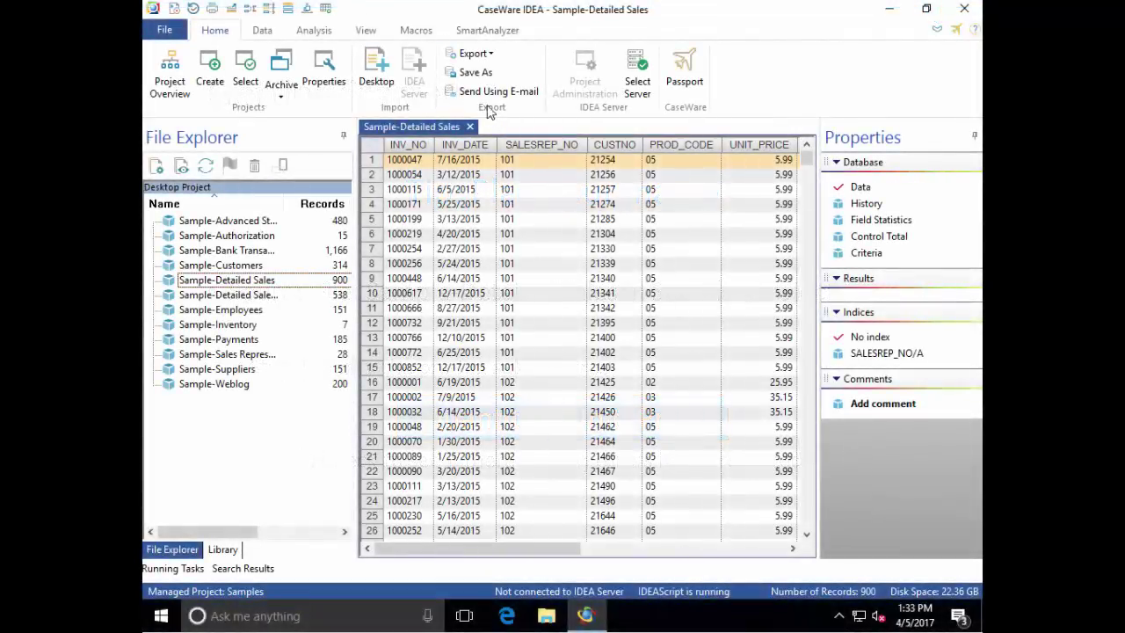
# Start recording a macro and append a new field named VERIFY_PRE-TAX
pyautogui.click(421, 32)
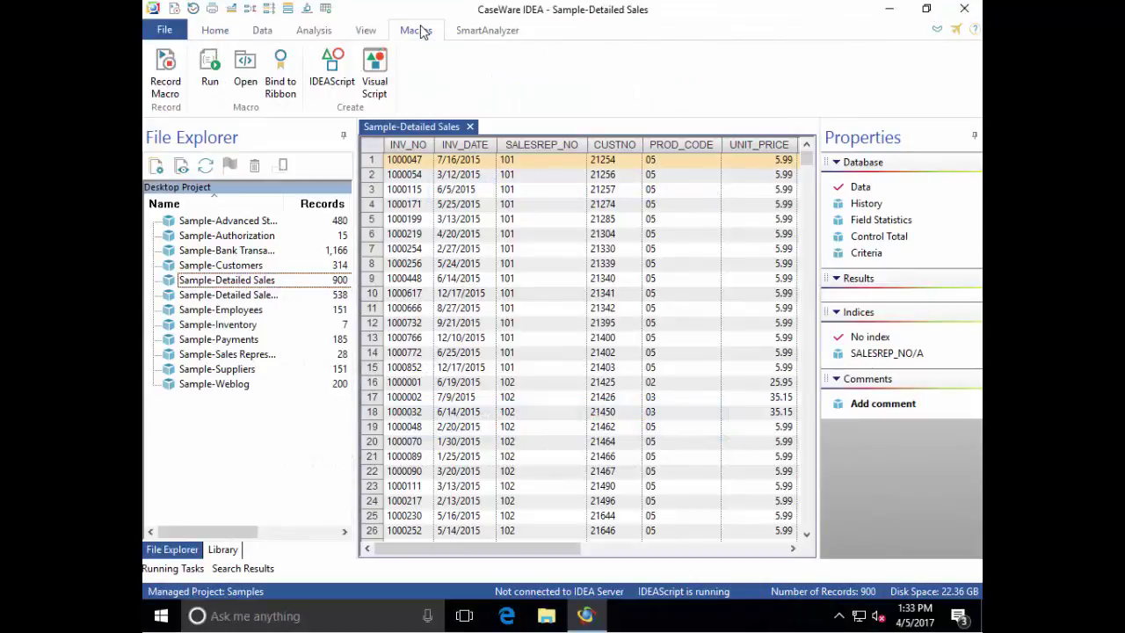
pyautogui.click(160, 91)
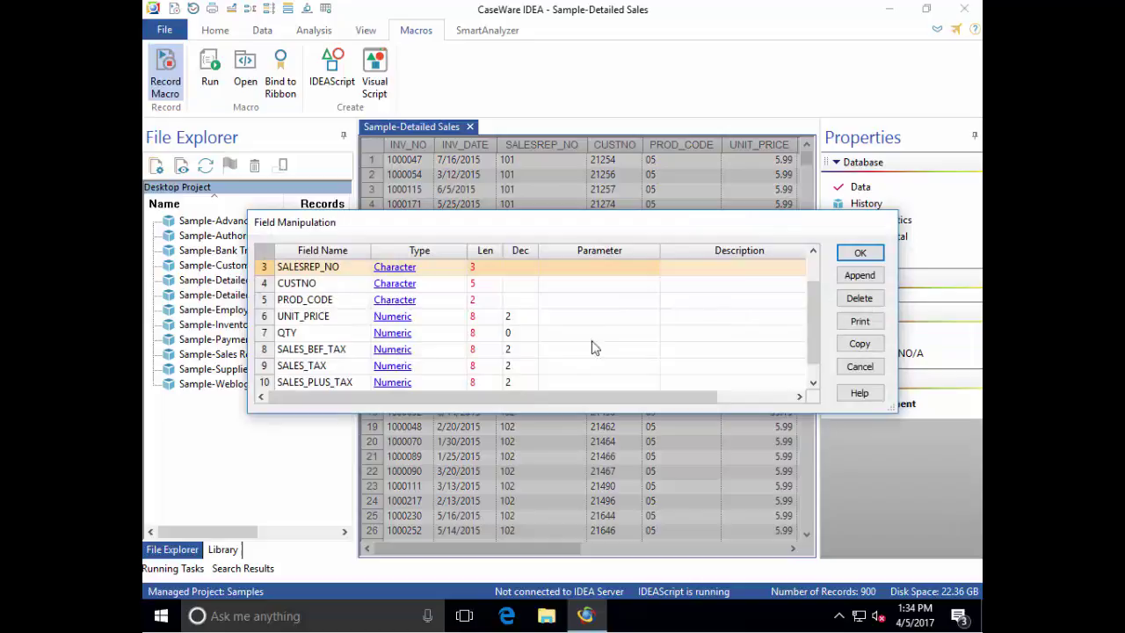
pyautogui.click(857, 277)
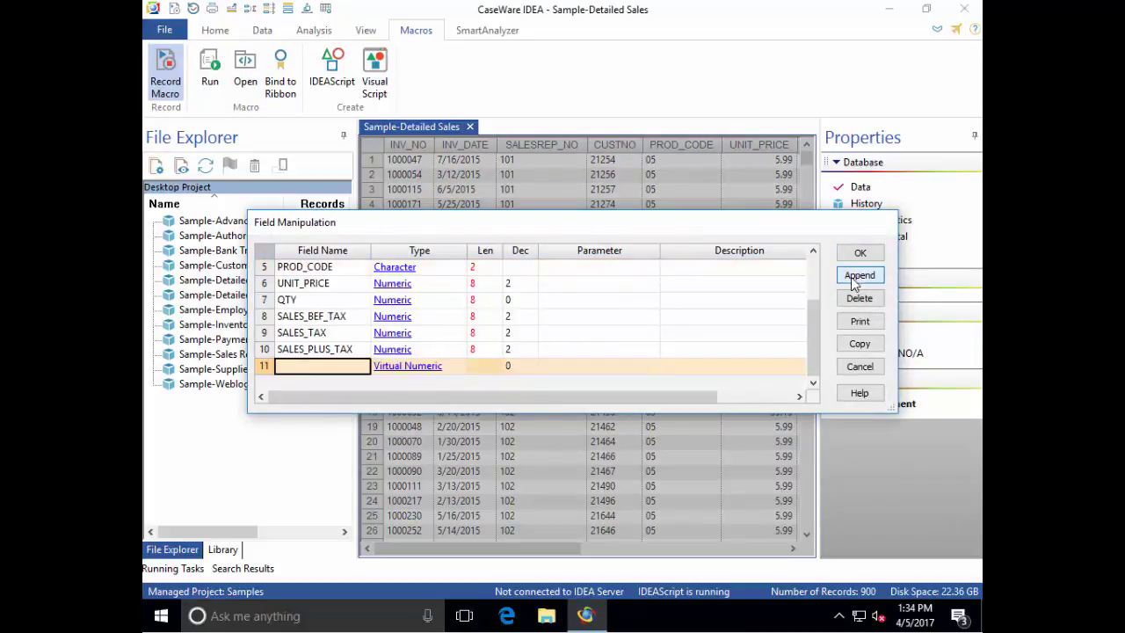
pyautogui.write('VERIFY')
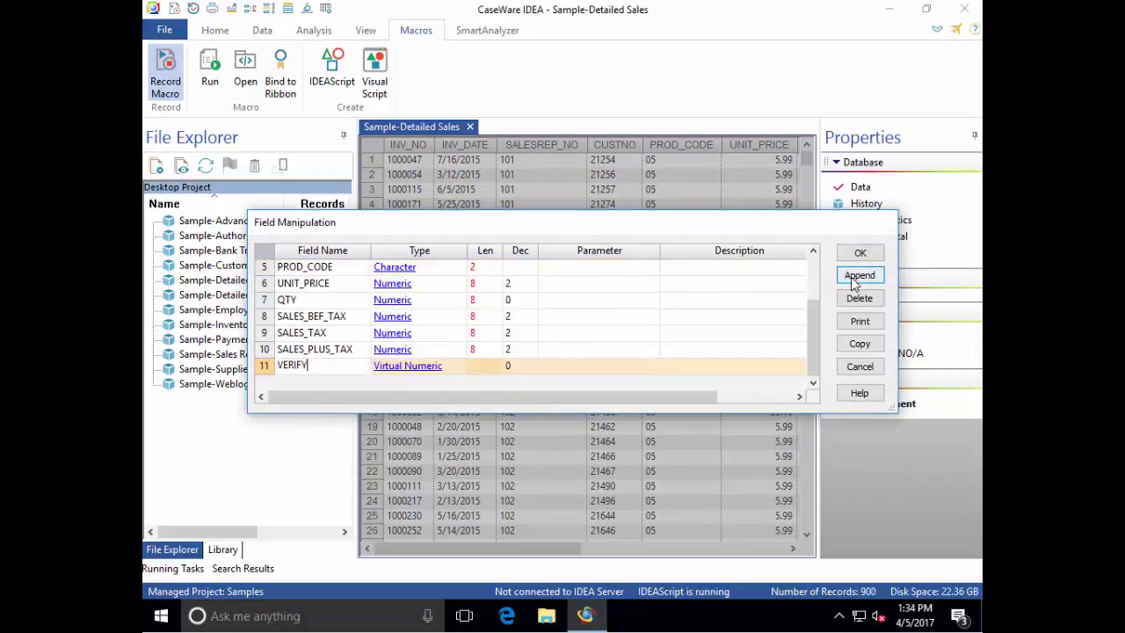
pyautogui.write('_PRE')
pyautogui.write('-TAX')
# Give VERIFY_PRE-TAX 2 decimals and the formula QTY * UNIT_PRICE
pyautogui.click(511, 367)
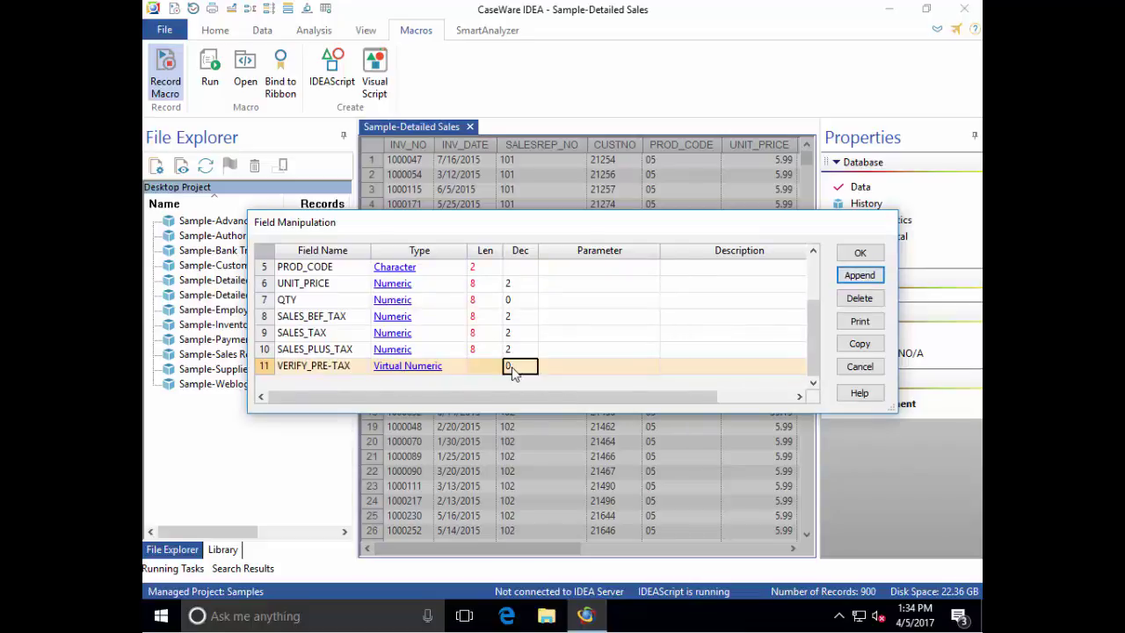
pyautogui.write('2')
pyautogui.doubleClick(572, 369)
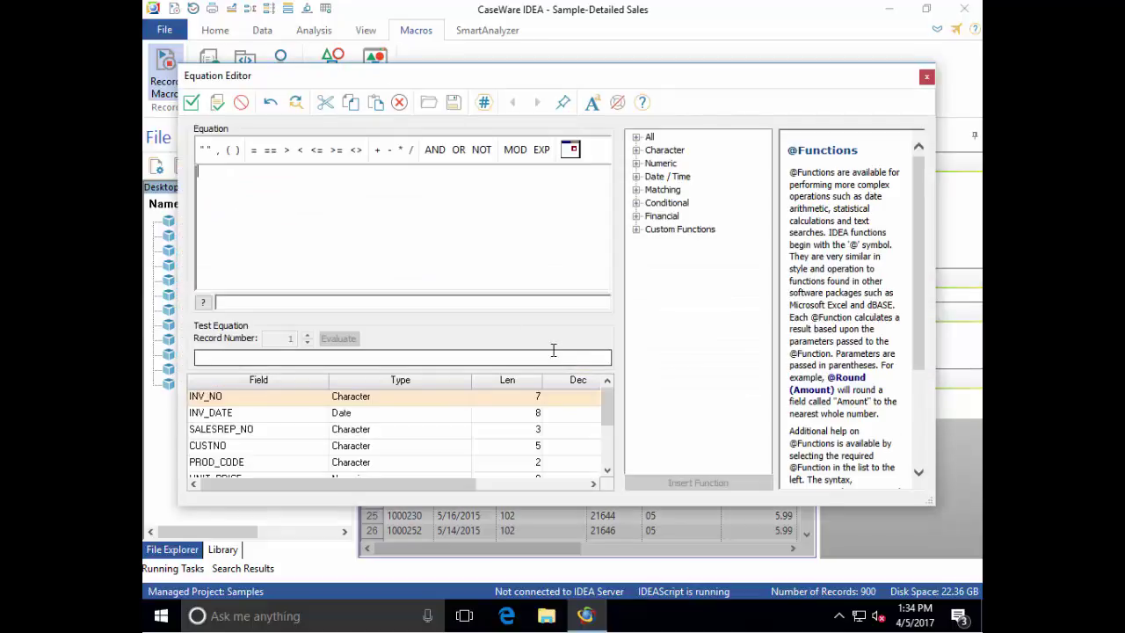
pyautogui.write('QTY ')
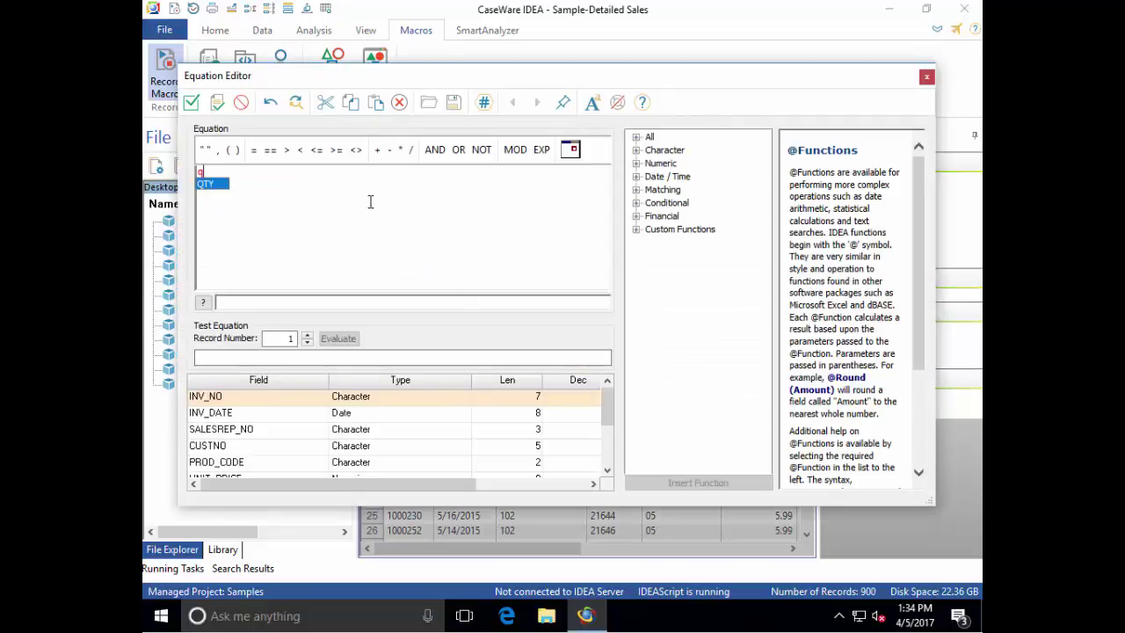
pyautogui.write('* ')
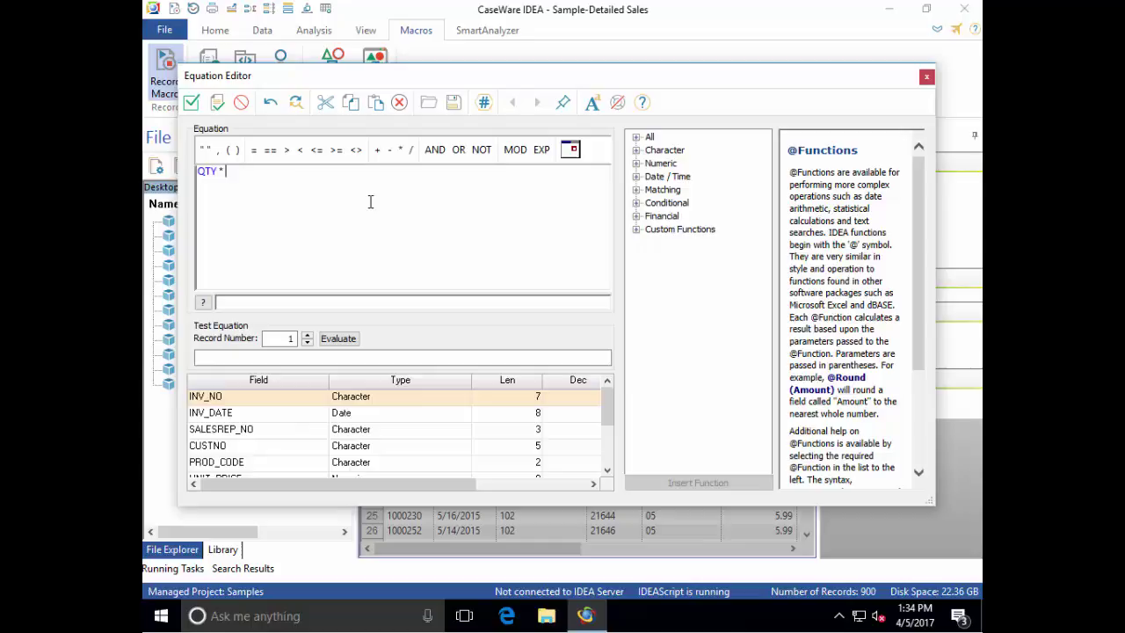
pyautogui.write('UNI')
pyautogui.press('Return')
pyautogui.click(188, 104)
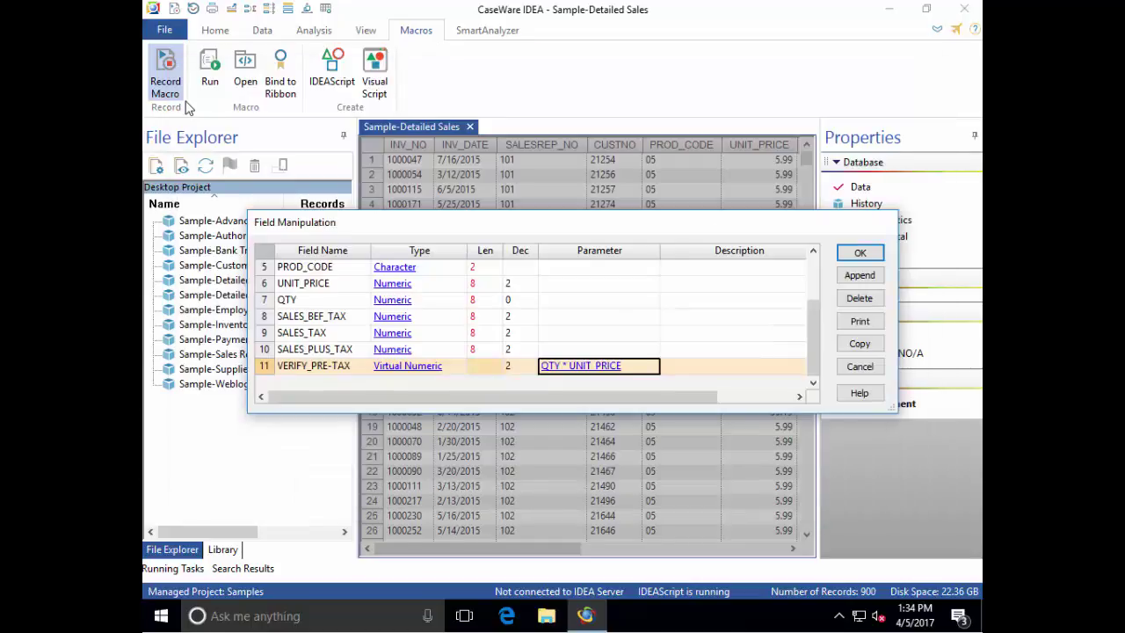
# Confirm the new field and set direct extraction criteria VERIFY_PRE_TAX <> SALES_BEF_TAX
pyautogui.click(851, 257)
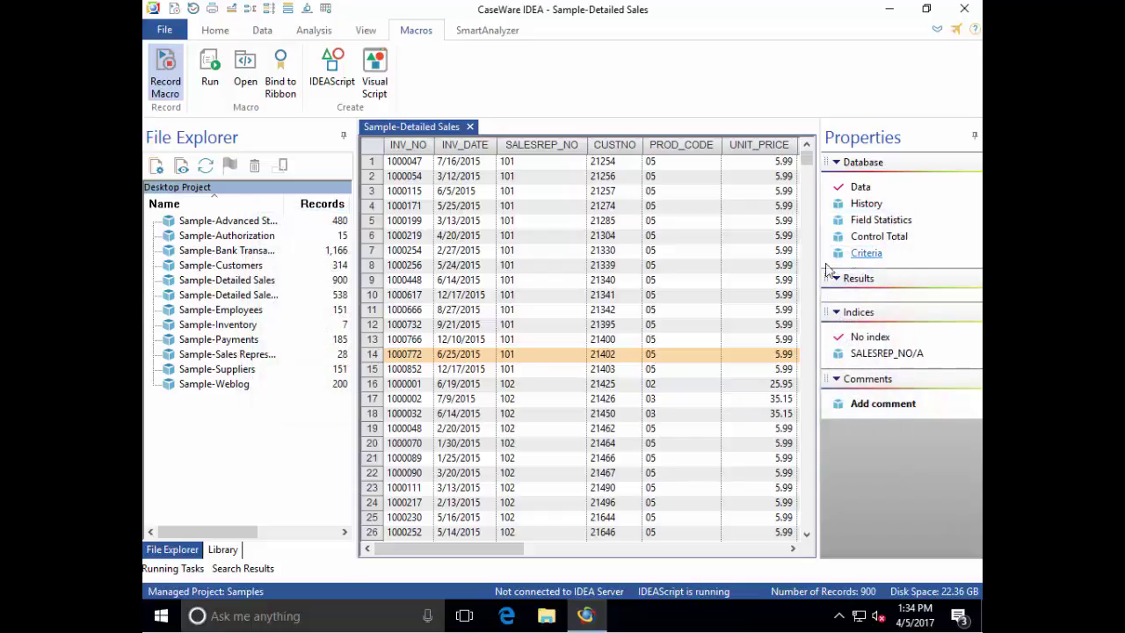
pyautogui.moveTo(475, 548); pyautogui.dragTo(759, 552)
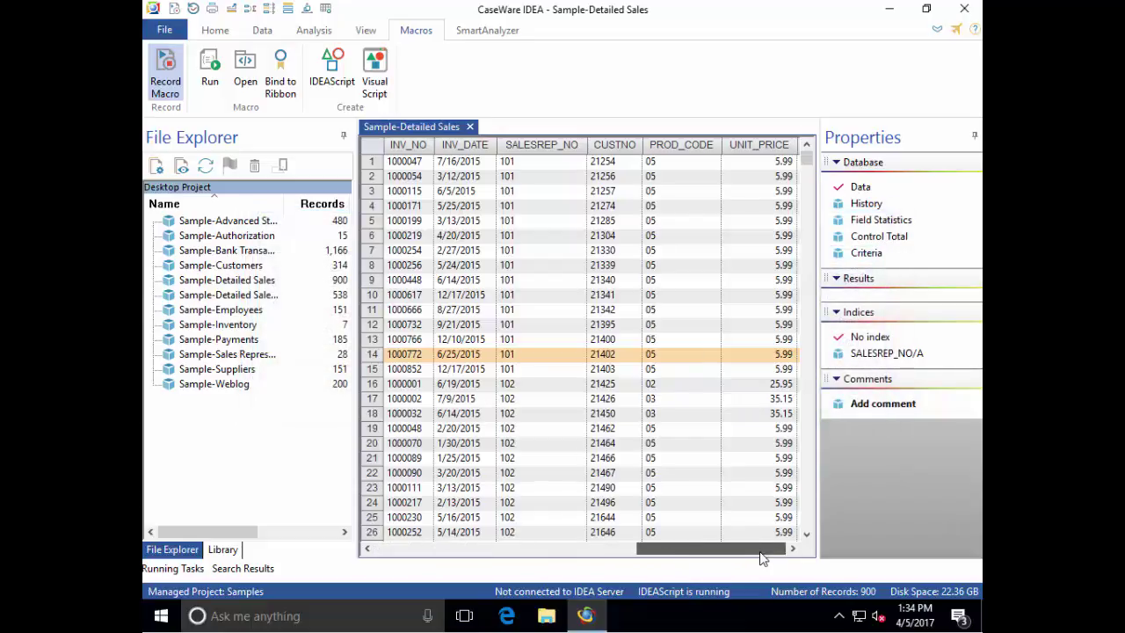
pyautogui.click(316, 31)
pyautogui.click(220, 62)
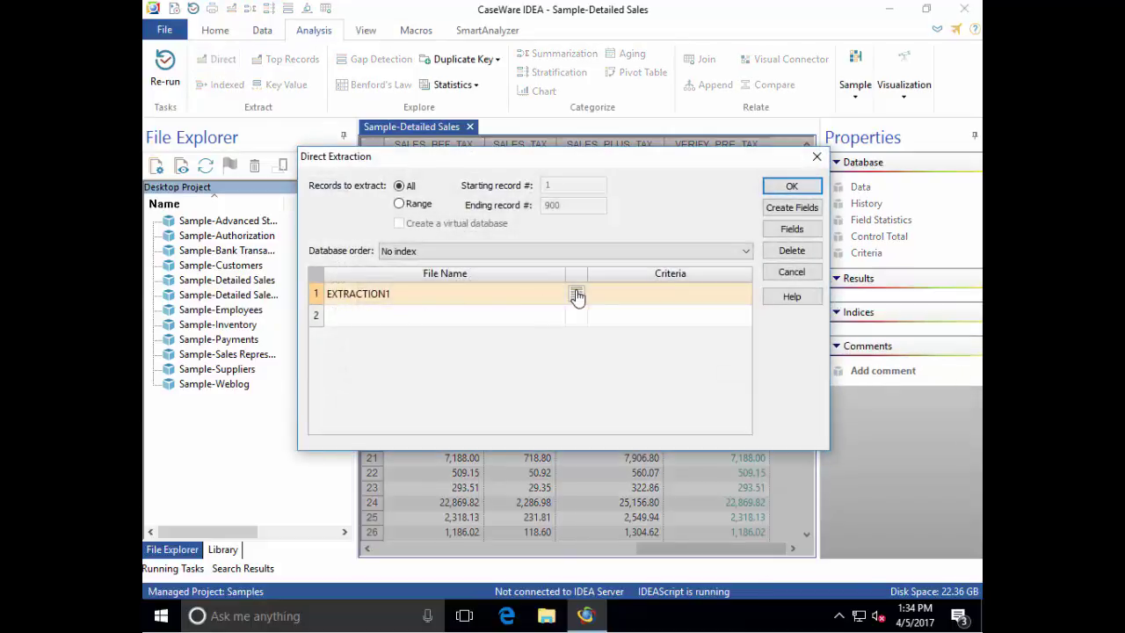
pyautogui.click(575, 294)
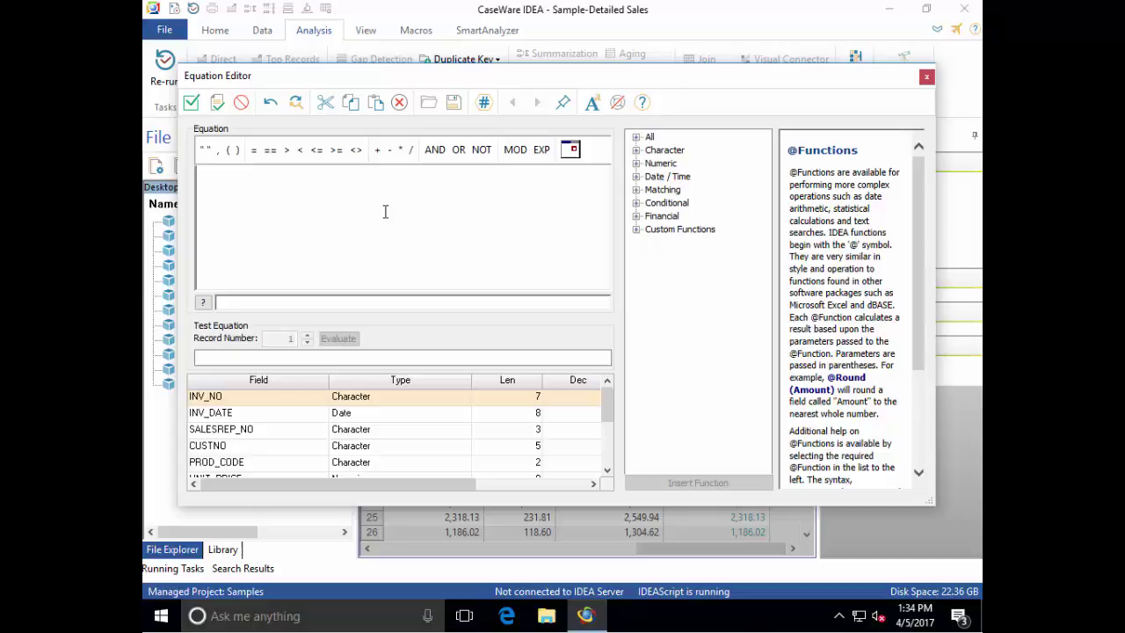
pyautogui.write('VERIFY_PRE_TAX <>')
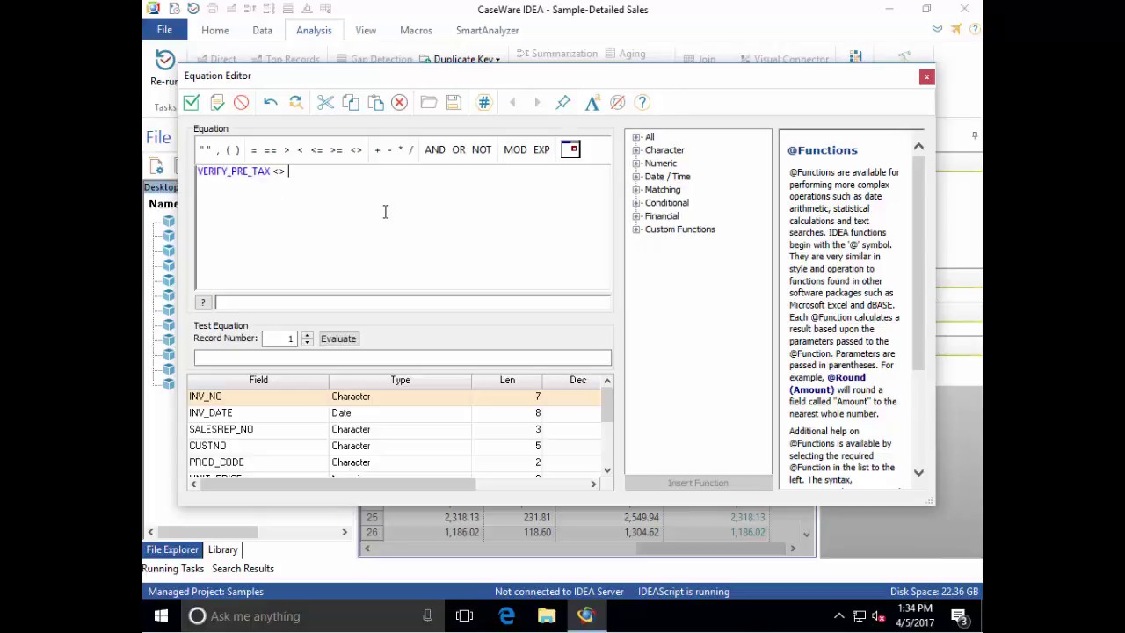
pyautogui.write('sa')
pyautogui.press('Return')
pyautogui.click(190, 103)
# Name the extraction output Validate and run it, producing 4 records
pyautogui.click(360, 299)
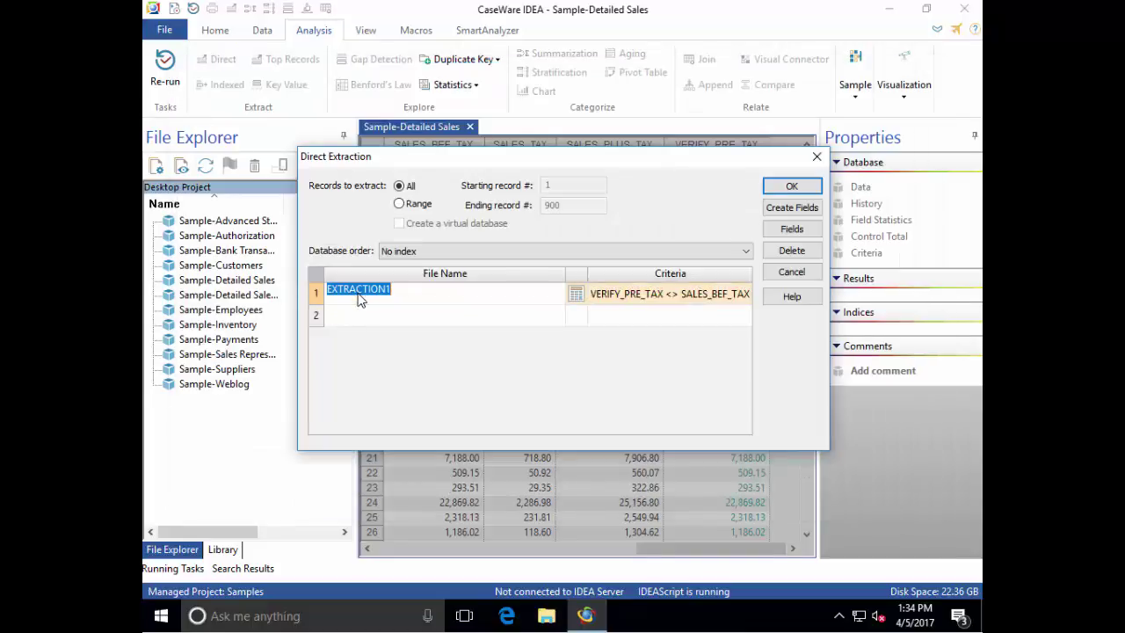
pyautogui.write('Validat')
pyautogui.write('e')
pyautogui.click(791, 186)
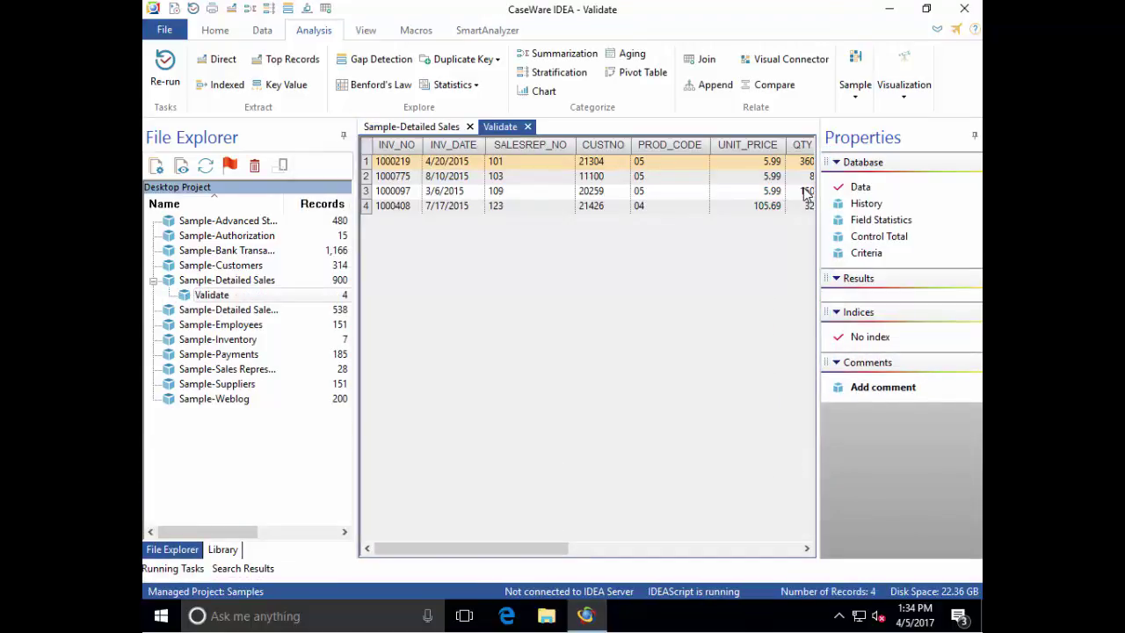
pyautogui.moveTo(530, 551); pyautogui.dragTo(787, 548)
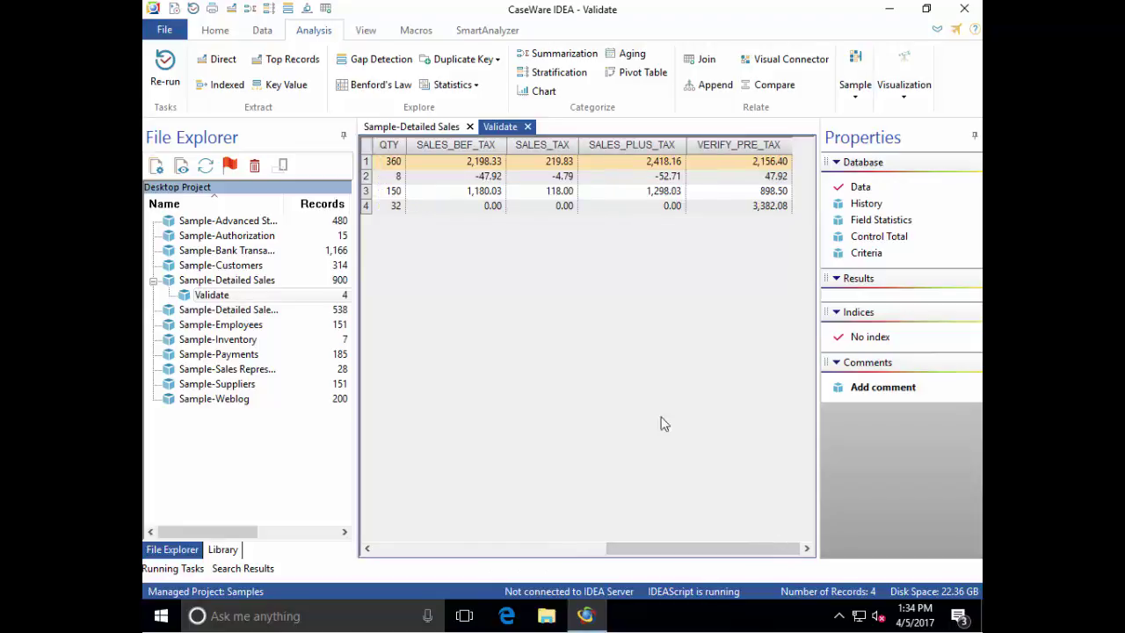
pyautogui.click(418, 34)
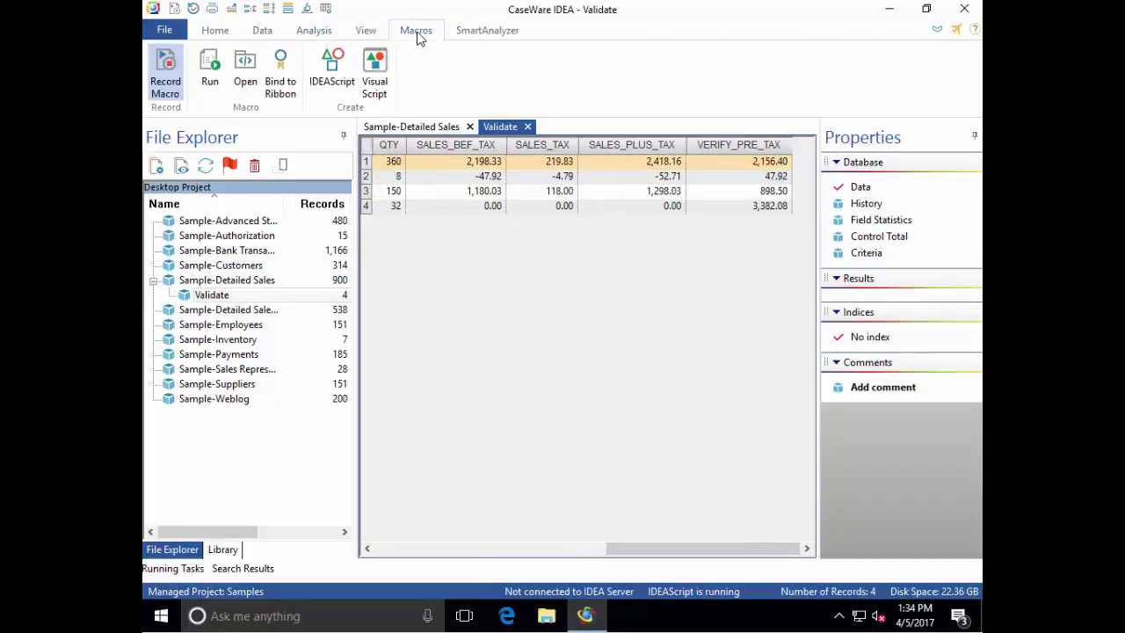
# Stop recording, save the visual script as PreTax Review, and run it, replacing Validate
pyautogui.click(167, 86)
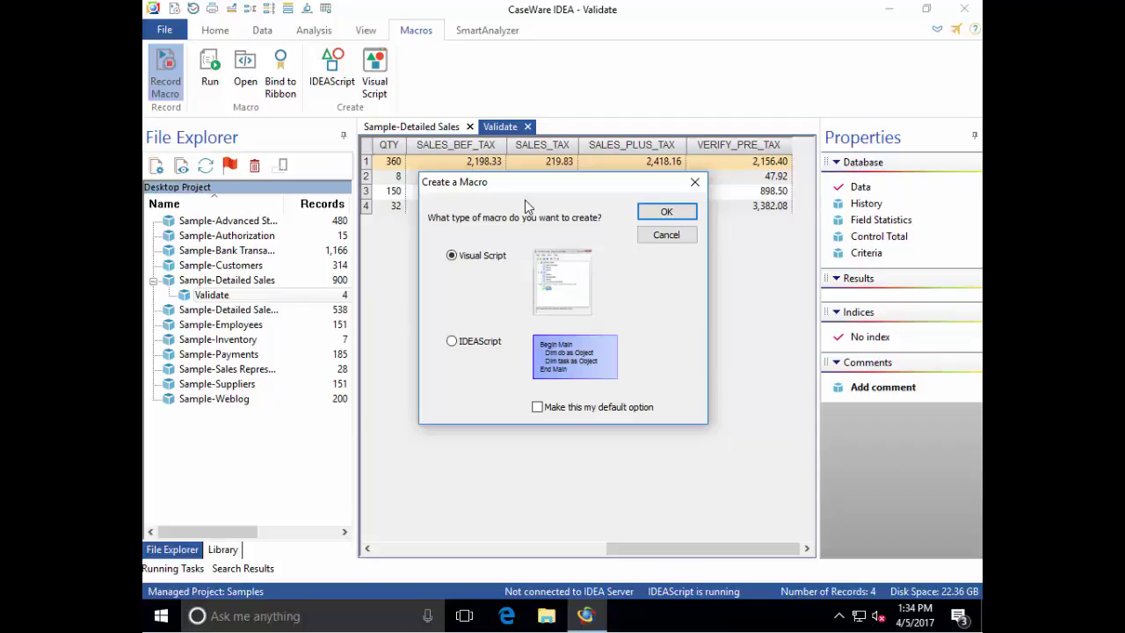
pyautogui.click(667, 213)
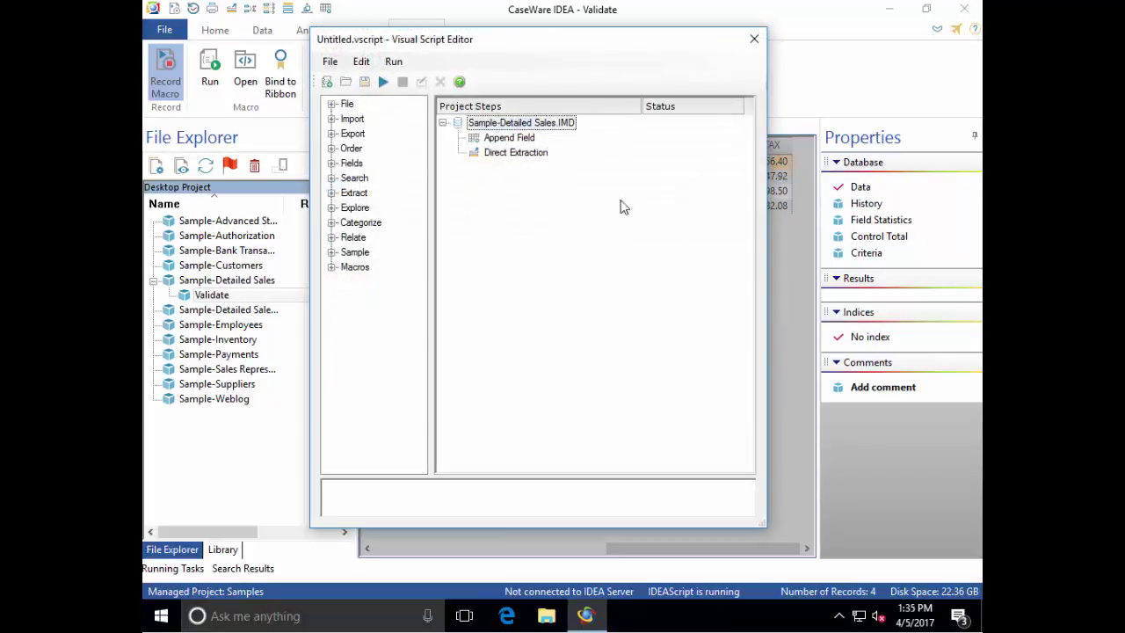
pyautogui.click(364, 83)
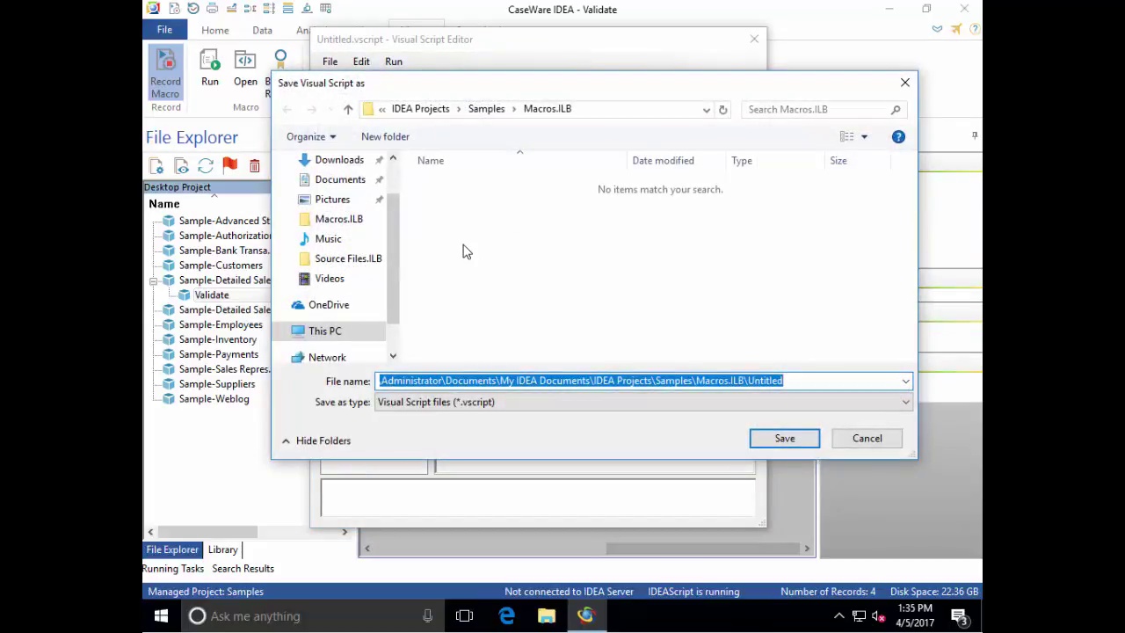
pyautogui.write('Pre')
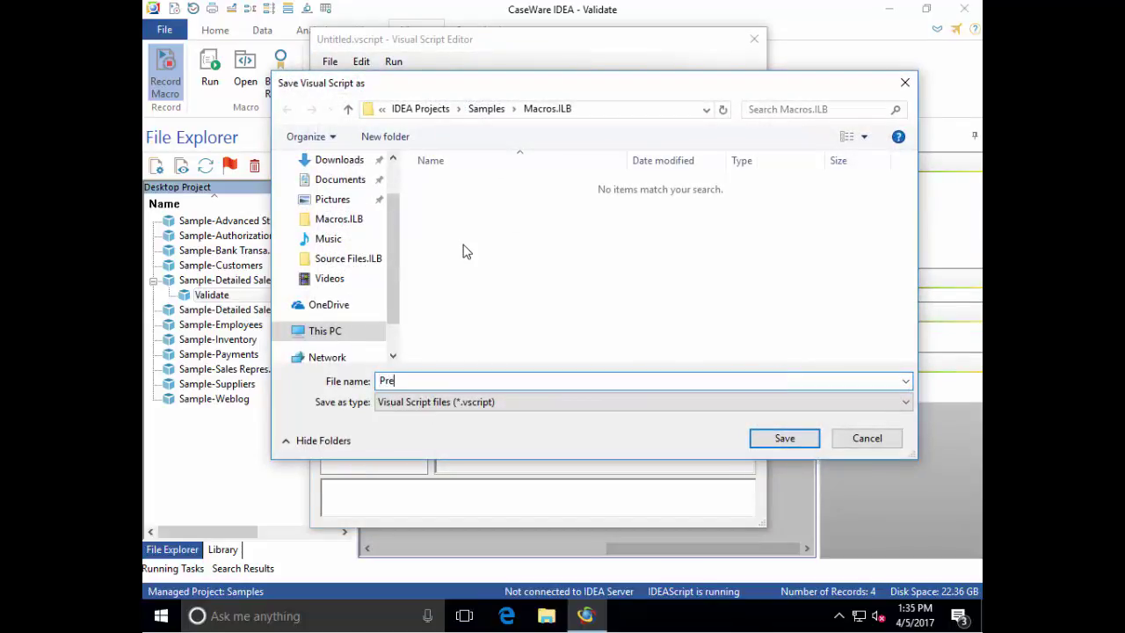
pyautogui.write('Tax Revie')
pyautogui.write('w')
pyautogui.press('Return')
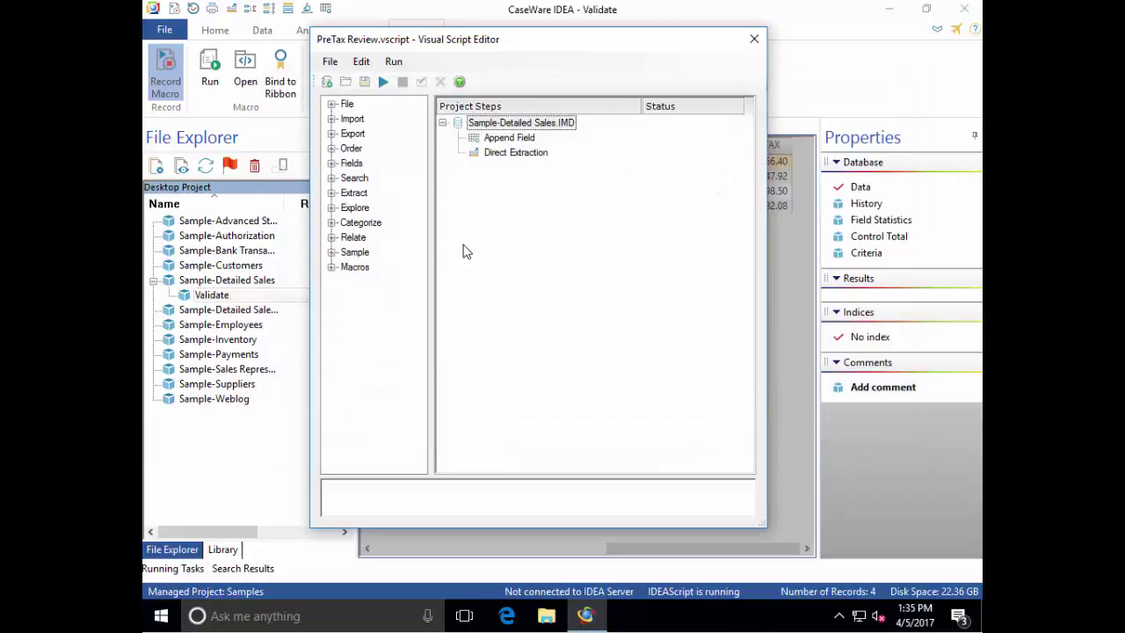
pyautogui.click(383, 81)
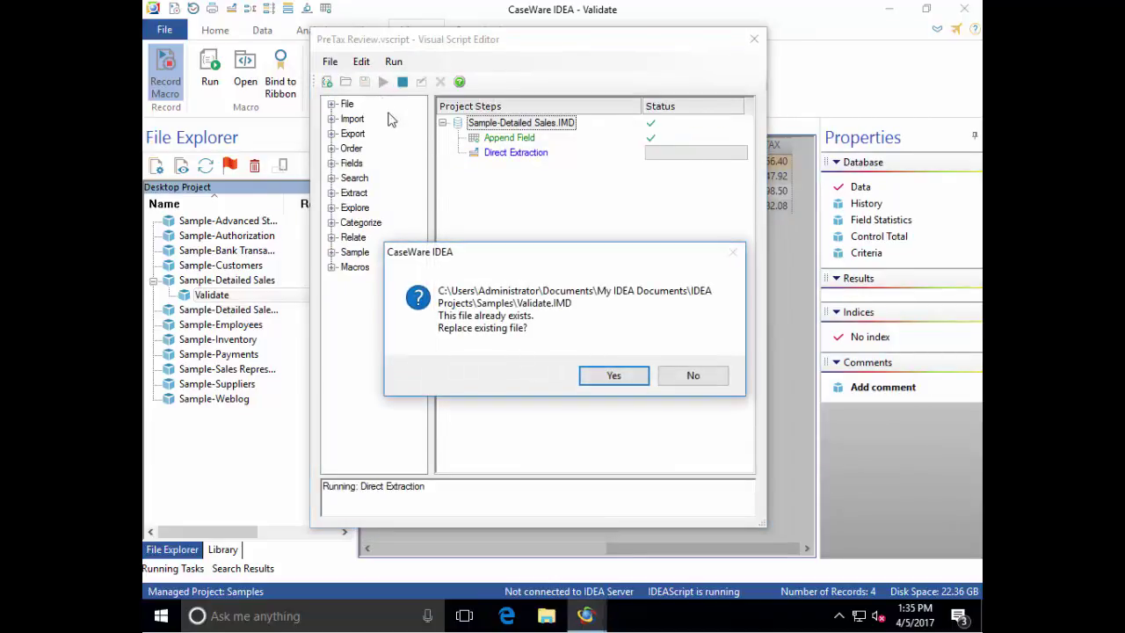
pyautogui.click(616, 377)
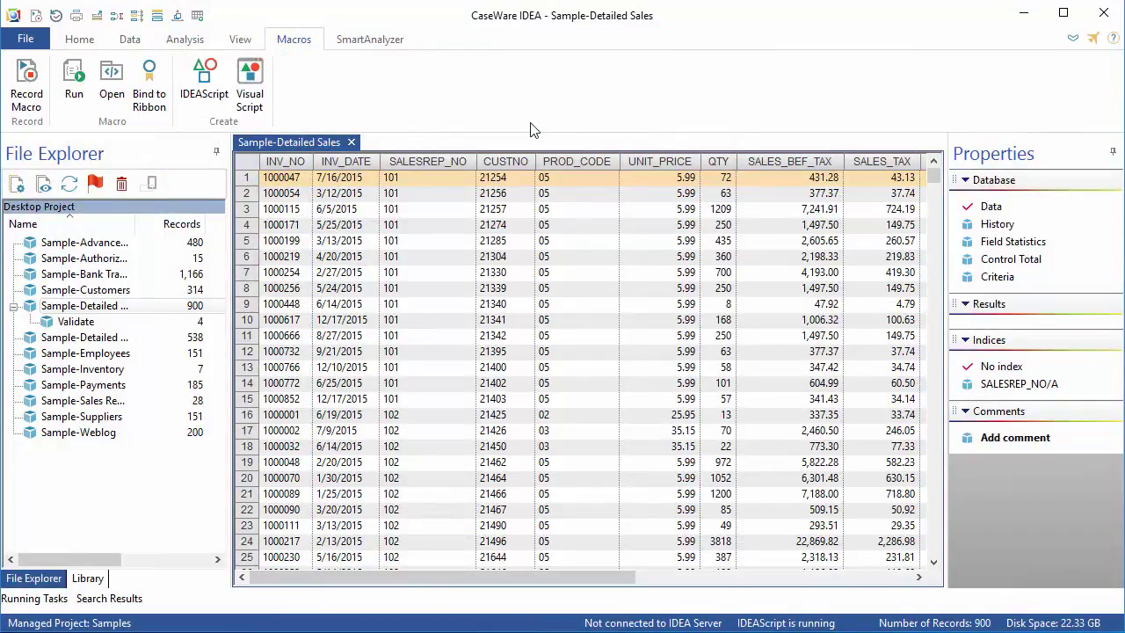
# Open a new blank Untitled visual script in the Visual Script Editor
pyautogui.click(252, 81)
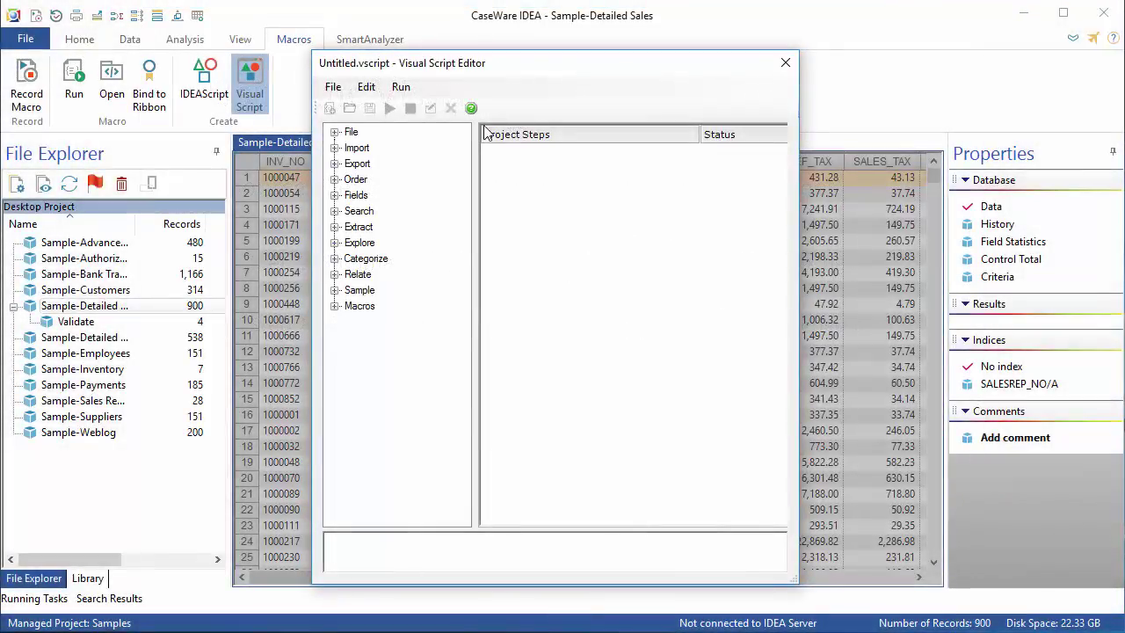
# Add a File > Open Database step for the Sample-Detailed Sales database
pyautogui.click(334, 132)
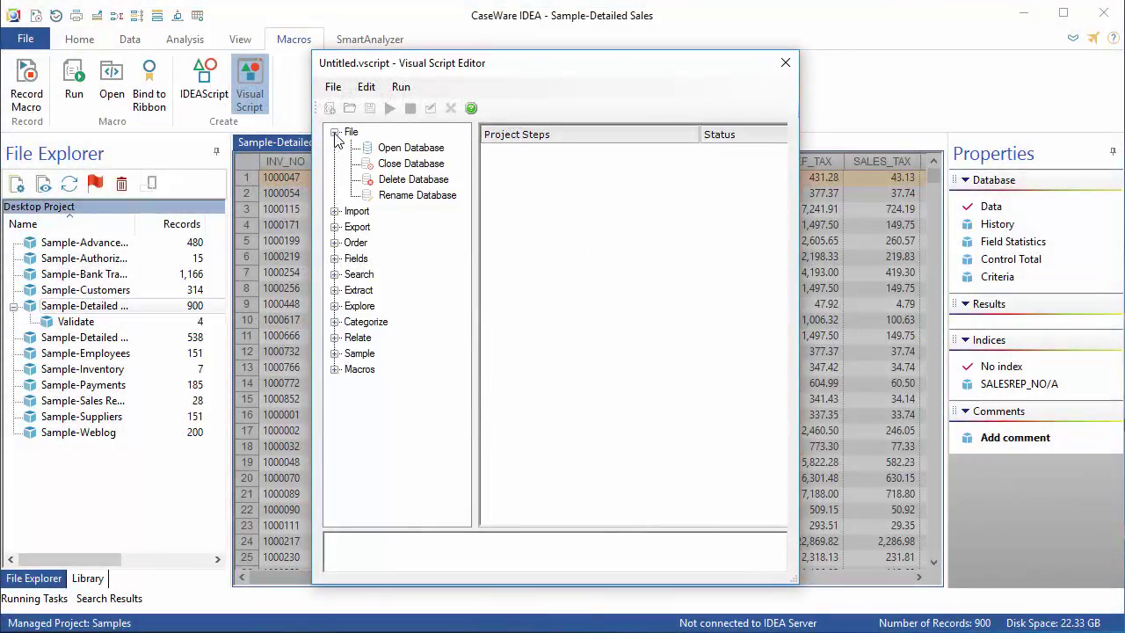
pyautogui.click(413, 149)
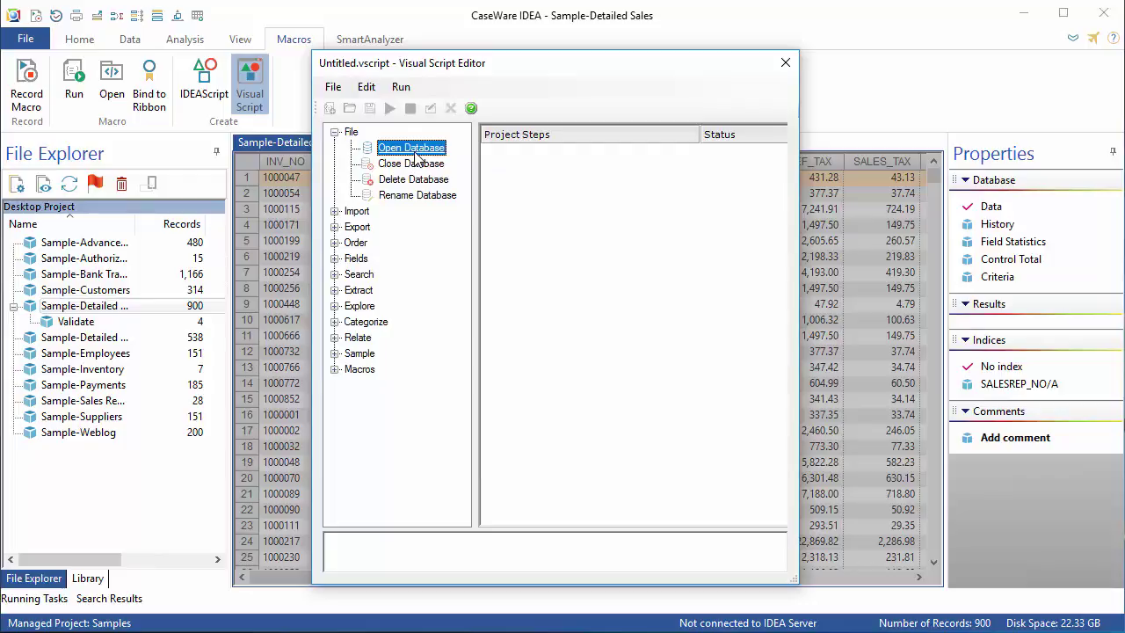
pyautogui.doubleClick(415, 154)
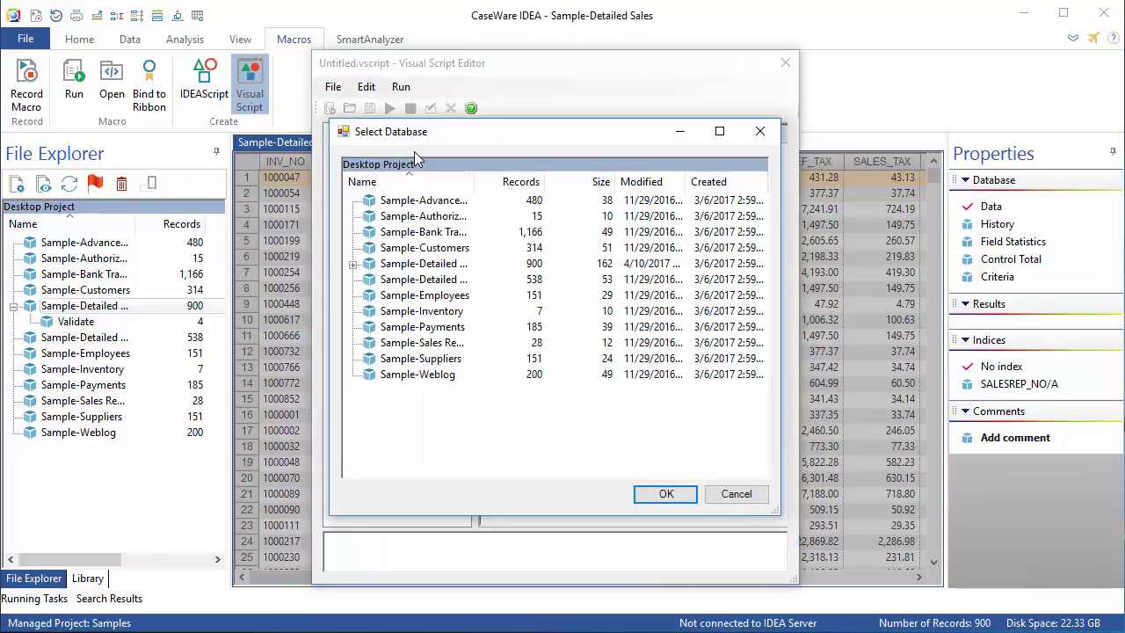
pyautogui.click(429, 268)
pyautogui.click(657, 495)
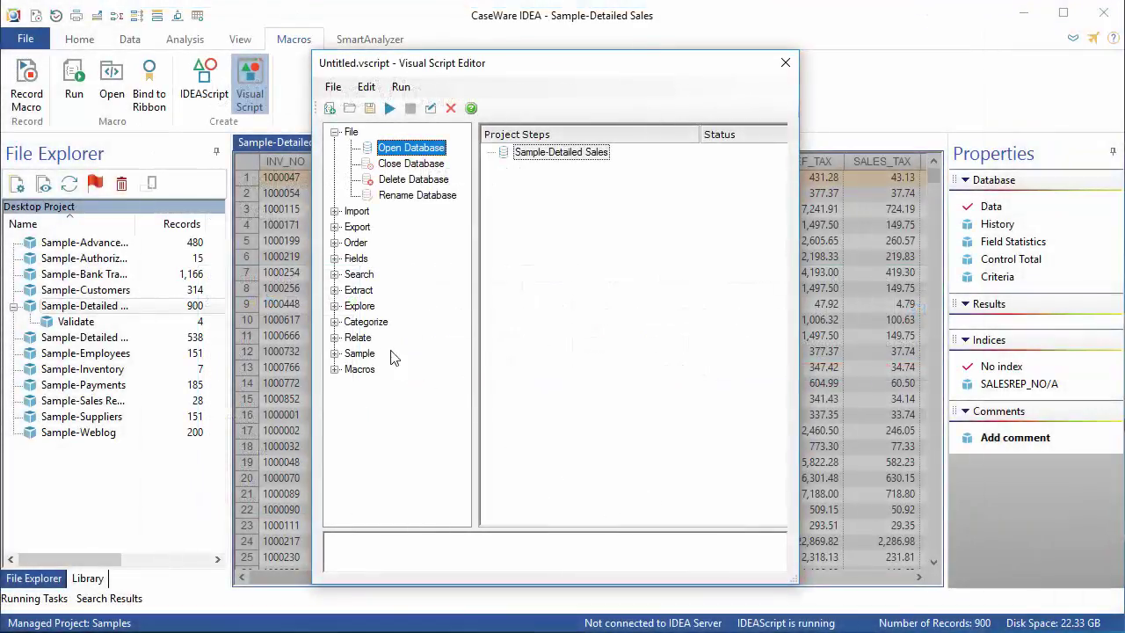
# Add a Summarization step by SALESREP_NO summing VERIFY_PRE_TAX into 'Summ of Salesreps VerifiedPreTax Totals'
pyautogui.click(336, 323)
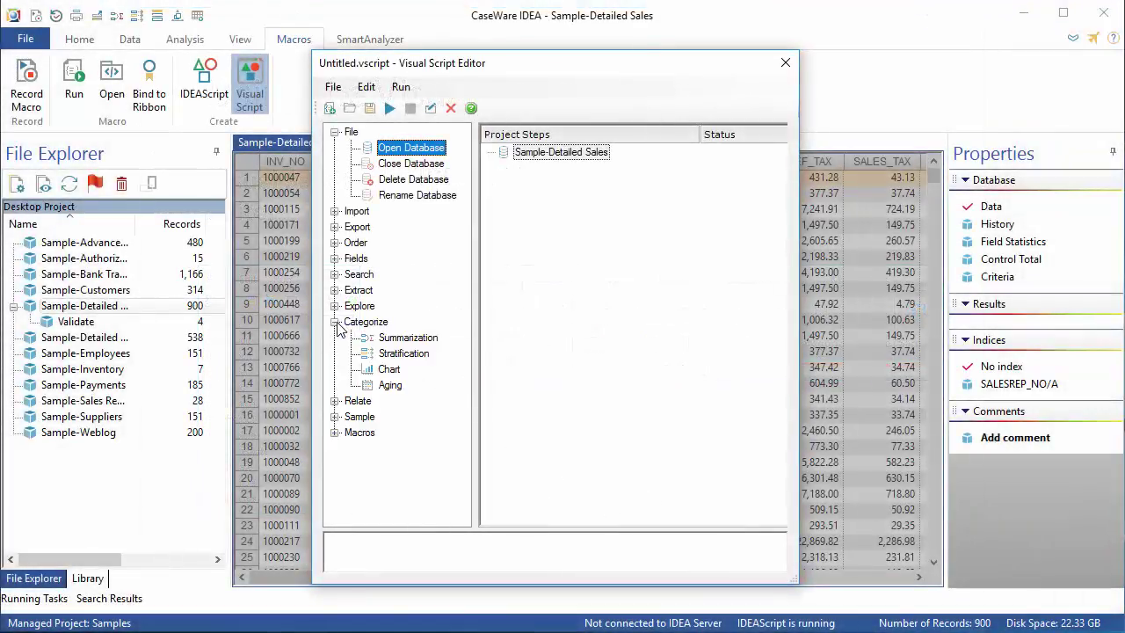
pyautogui.doubleClick(410, 343)
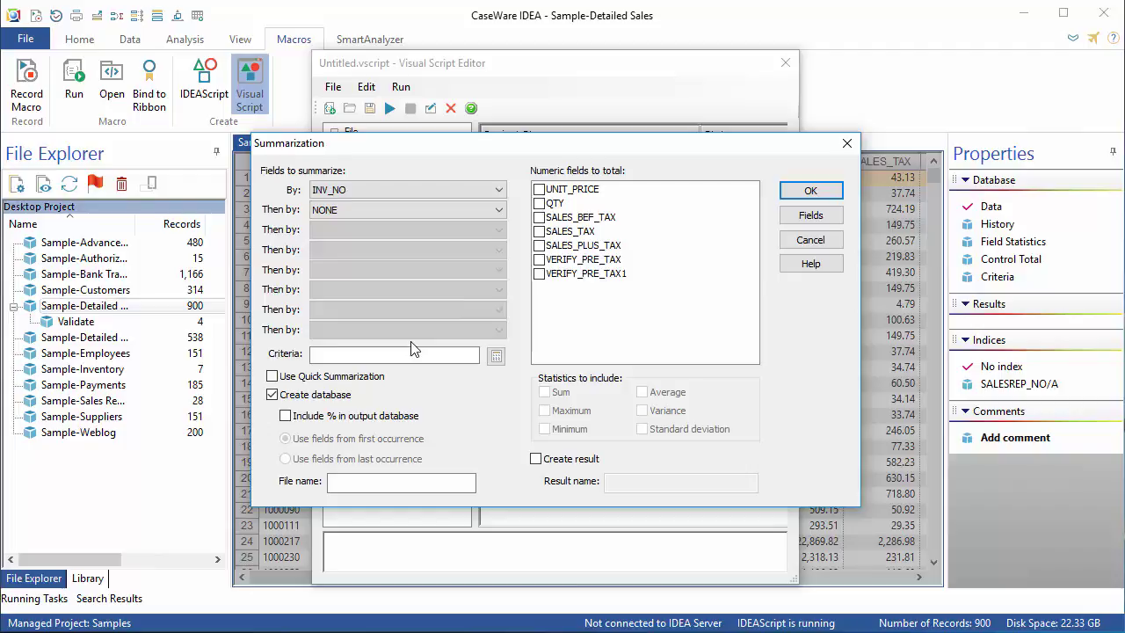
pyautogui.click(422, 190)
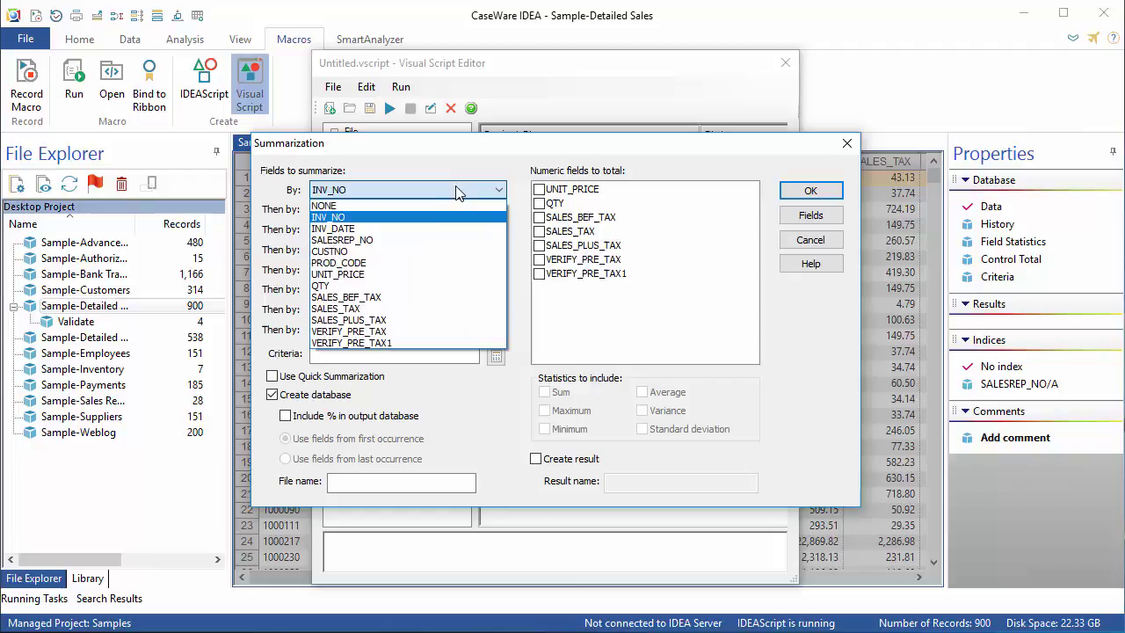
pyautogui.click(363, 236)
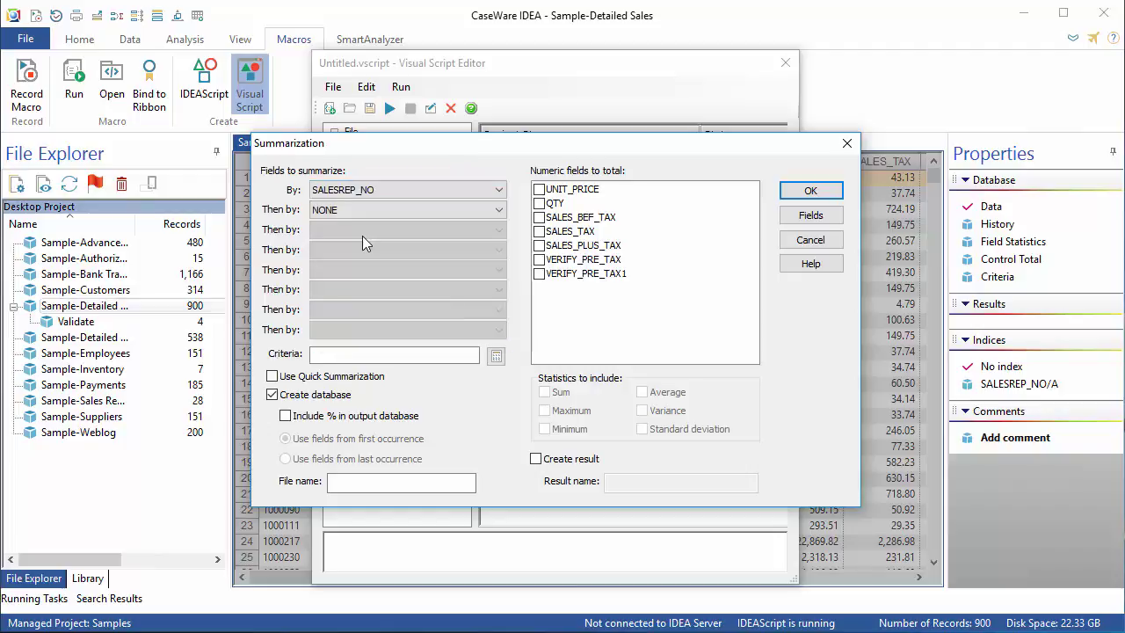
pyautogui.click(539, 260)
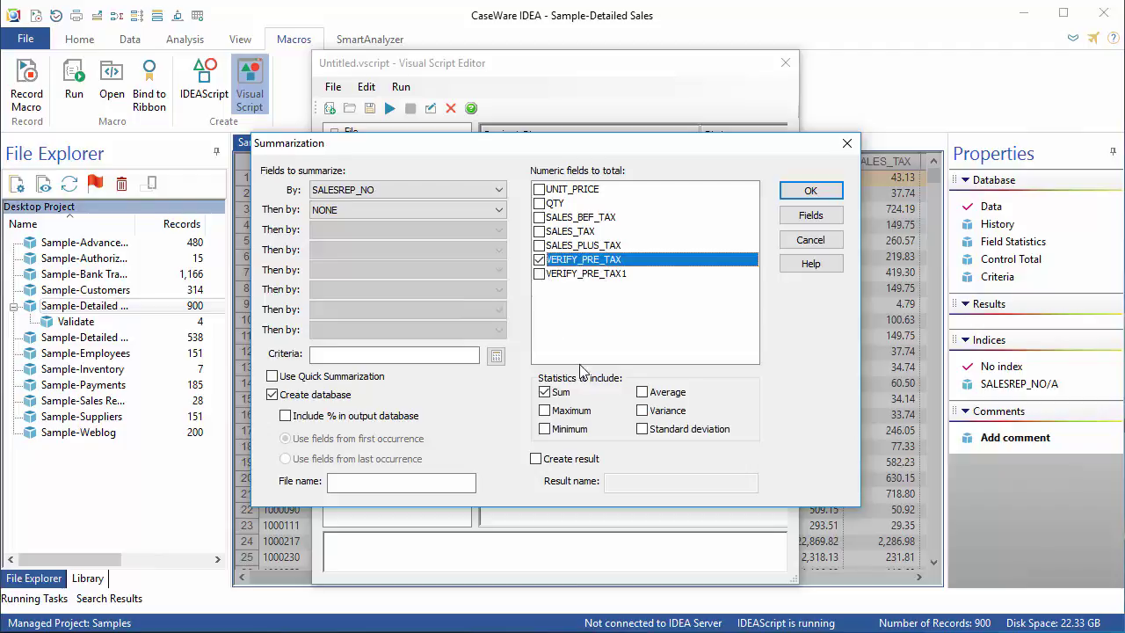
pyautogui.click(419, 479)
pyautogui.write('Su')
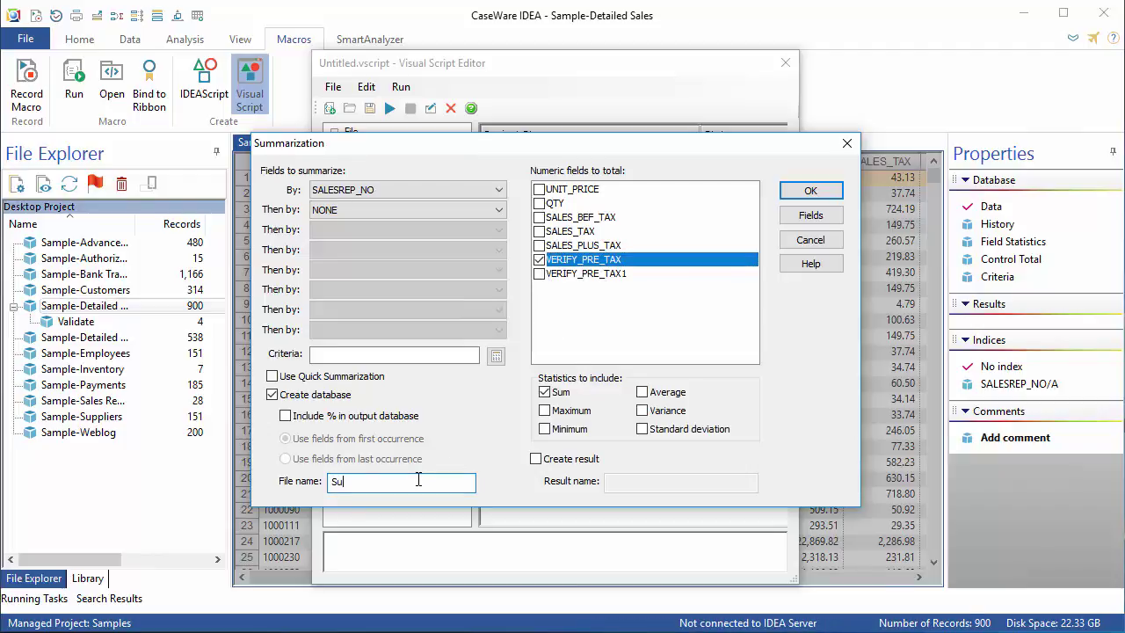
pyautogui.write('mm of Sal')
pyautogui.write('esreps Ver')
pyautogui.write('ifiedPre')
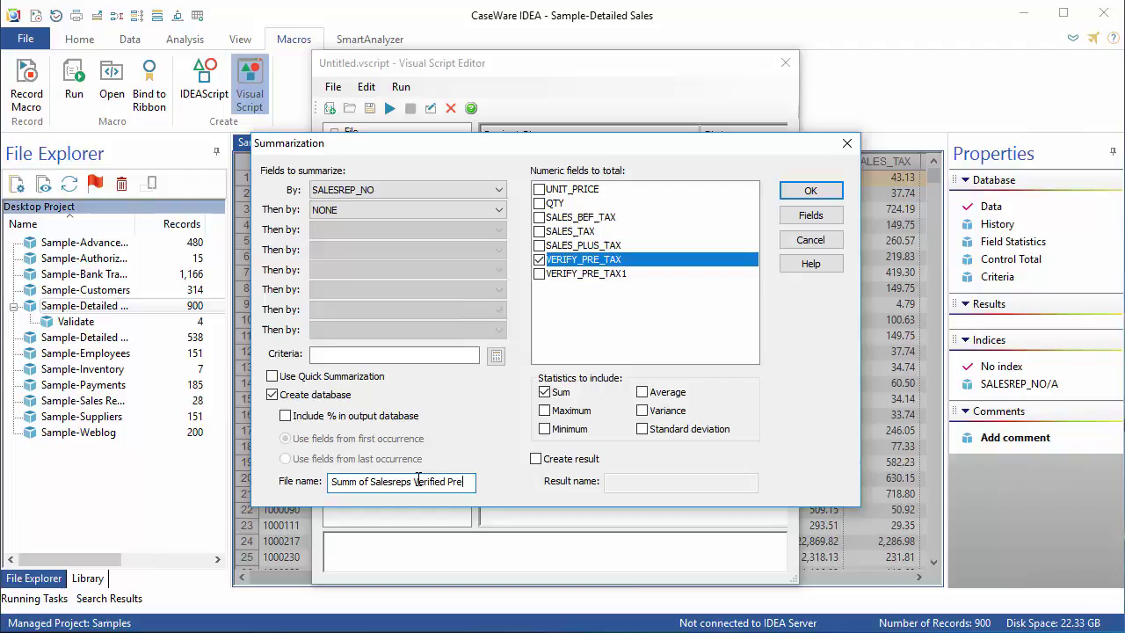
pyautogui.write('Tax Totals')
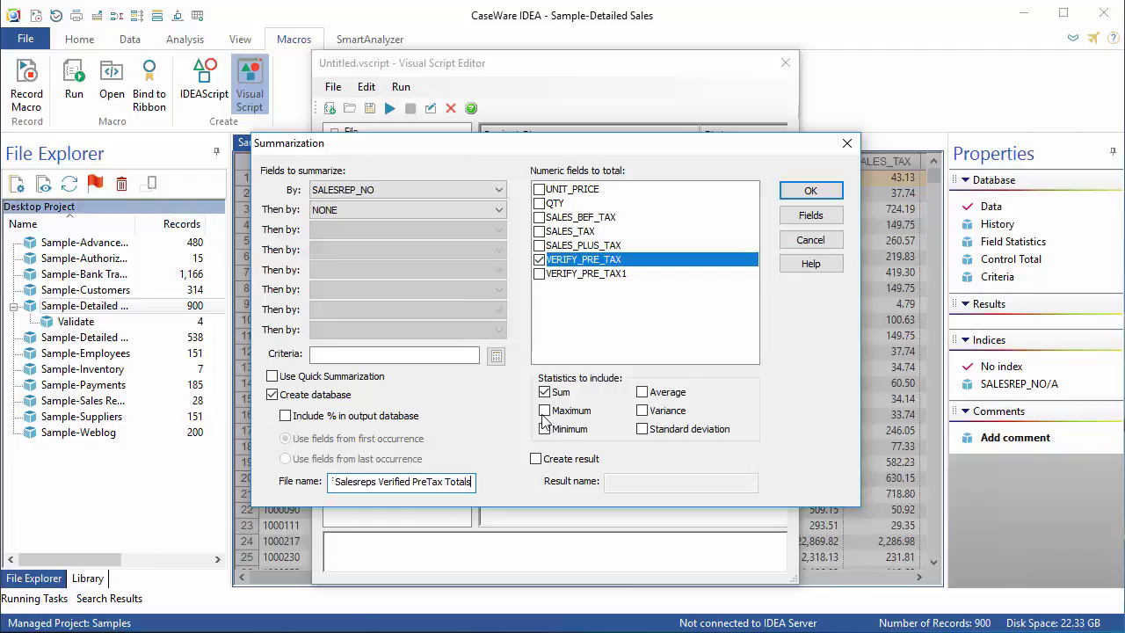
# Run the summarization, then add an Open Database step for the new summary database
pyautogui.click(822, 193)
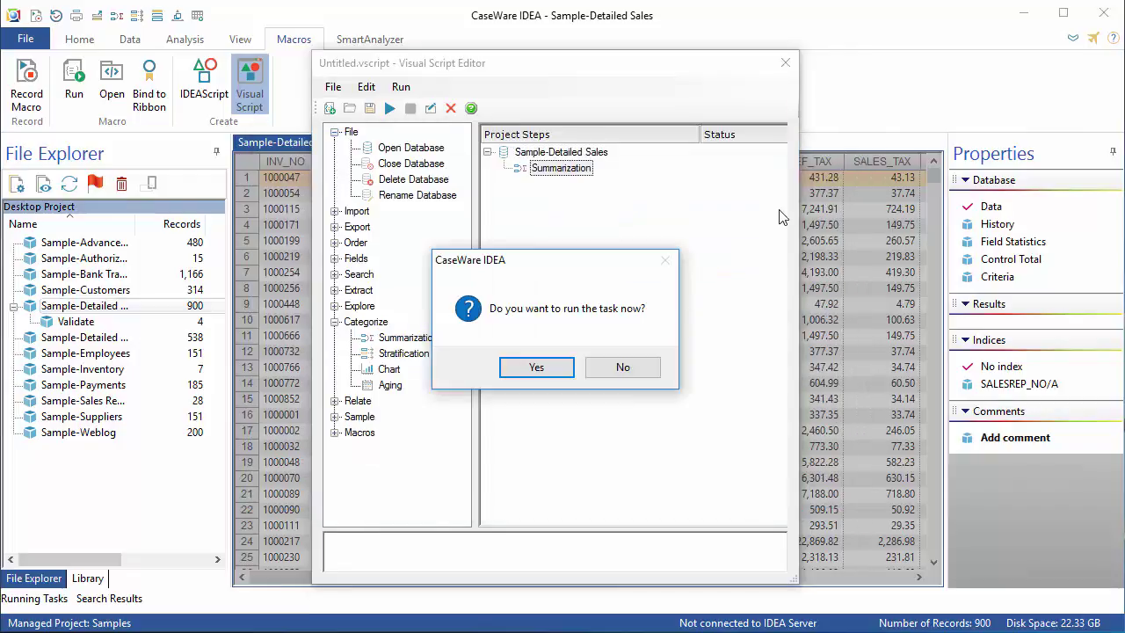
pyautogui.click(539, 371)
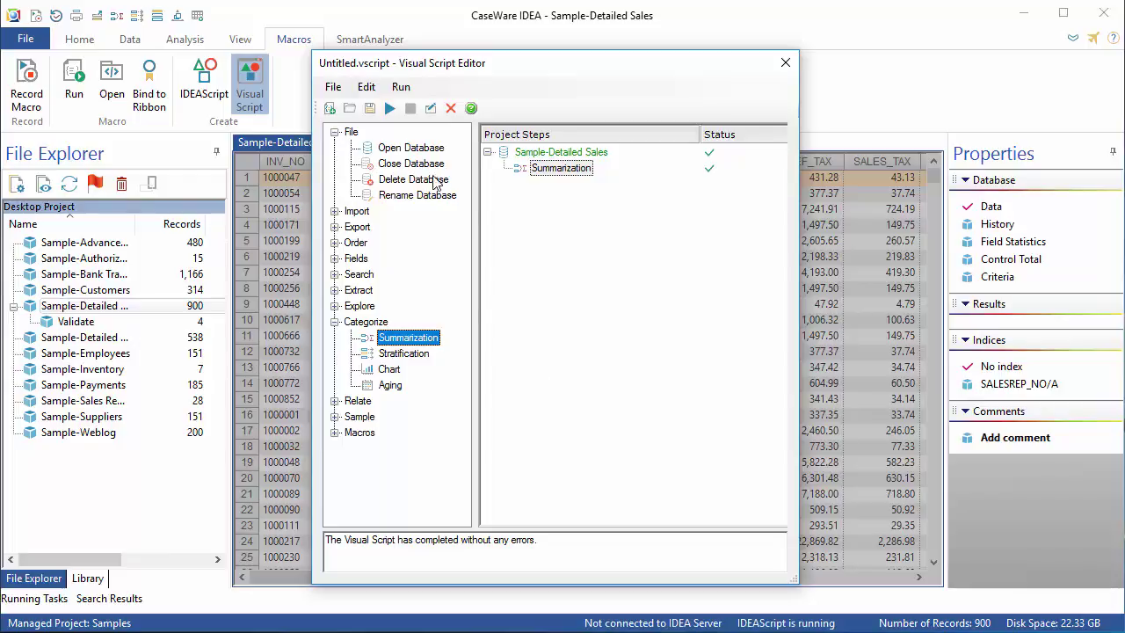
pyautogui.click(418, 149)
pyautogui.doubleClick(425, 149)
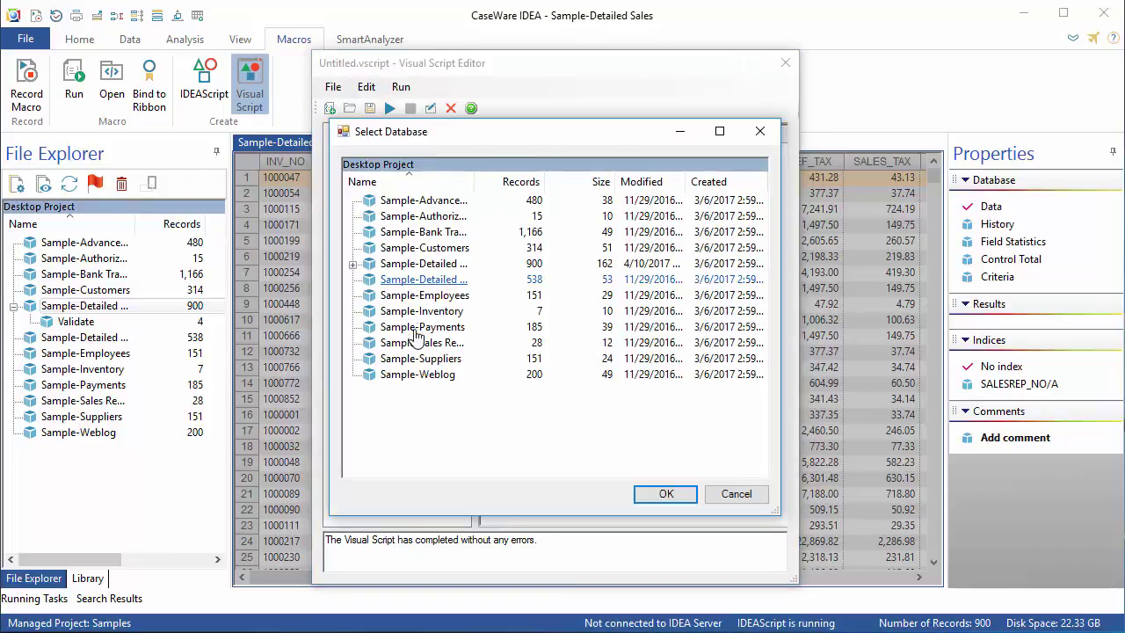
pyautogui.click(352, 263)
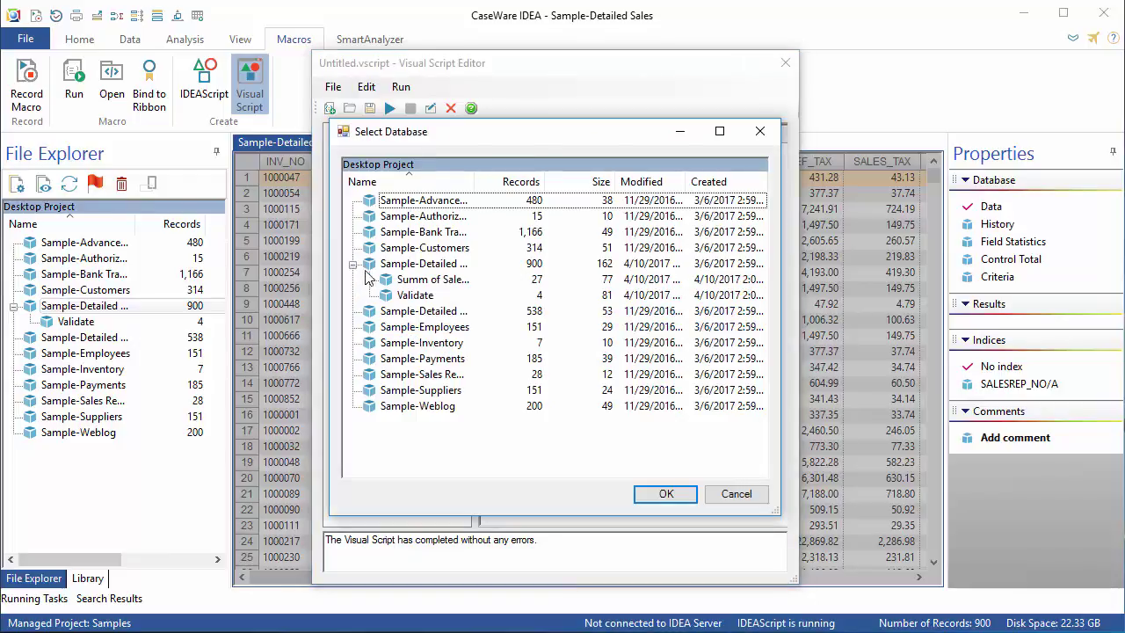
pyautogui.doubleClick(413, 278)
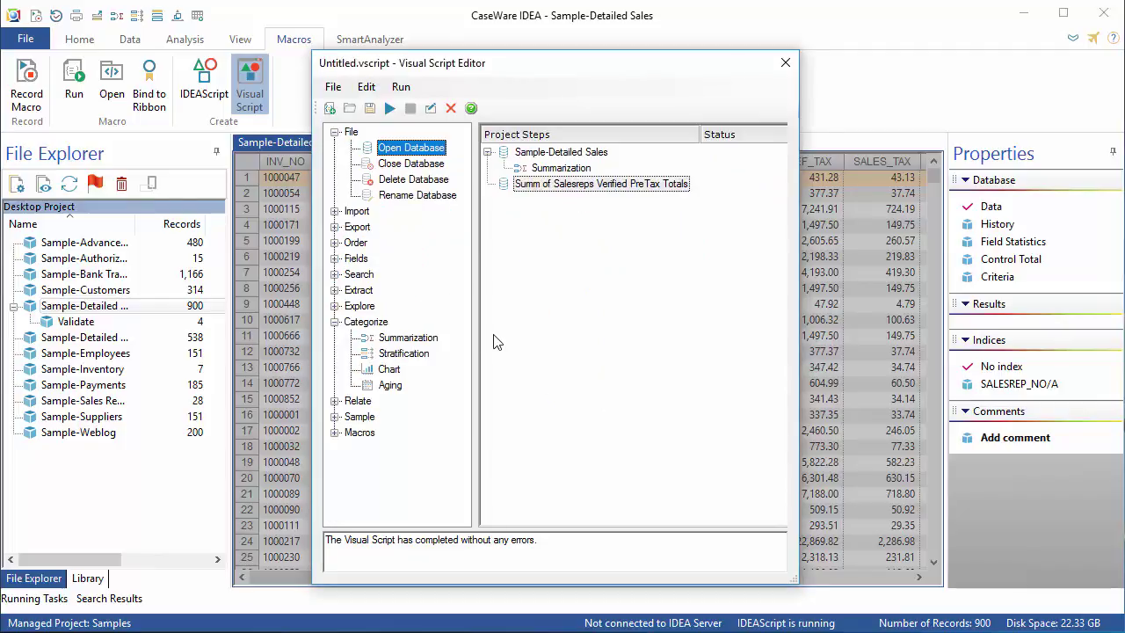
pyautogui.click(335, 292)
pyautogui.click(420, 342)
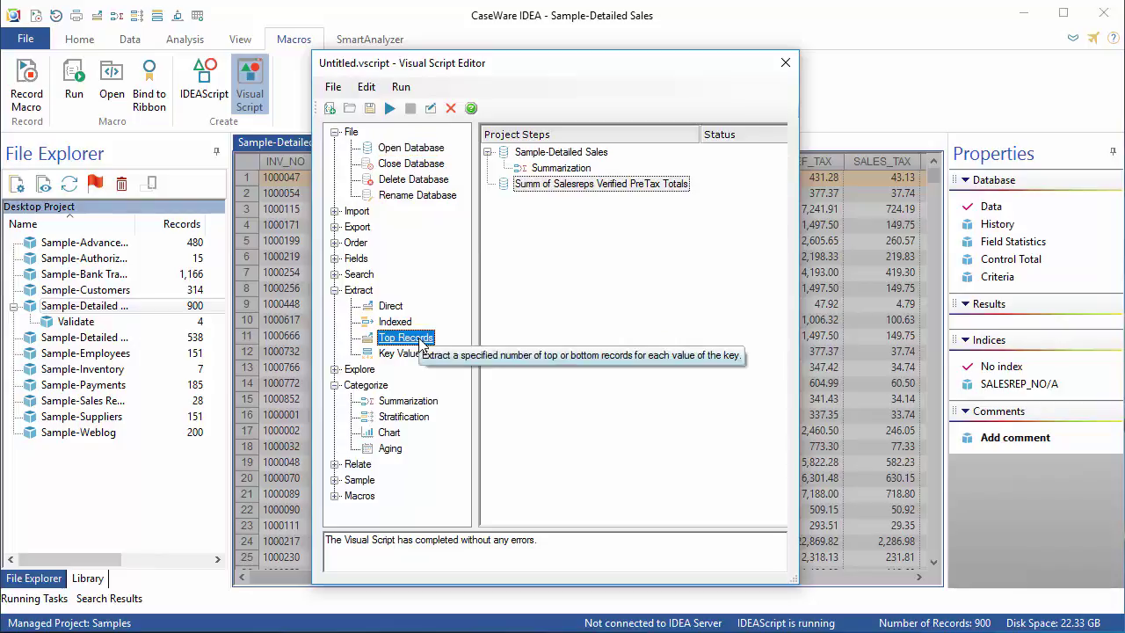
# Add a Top Records step taking the top 5 by VERIFY_PRE_TAX_SUM into Top 5 Sales Reps
pyautogui.doubleClick(420, 343)
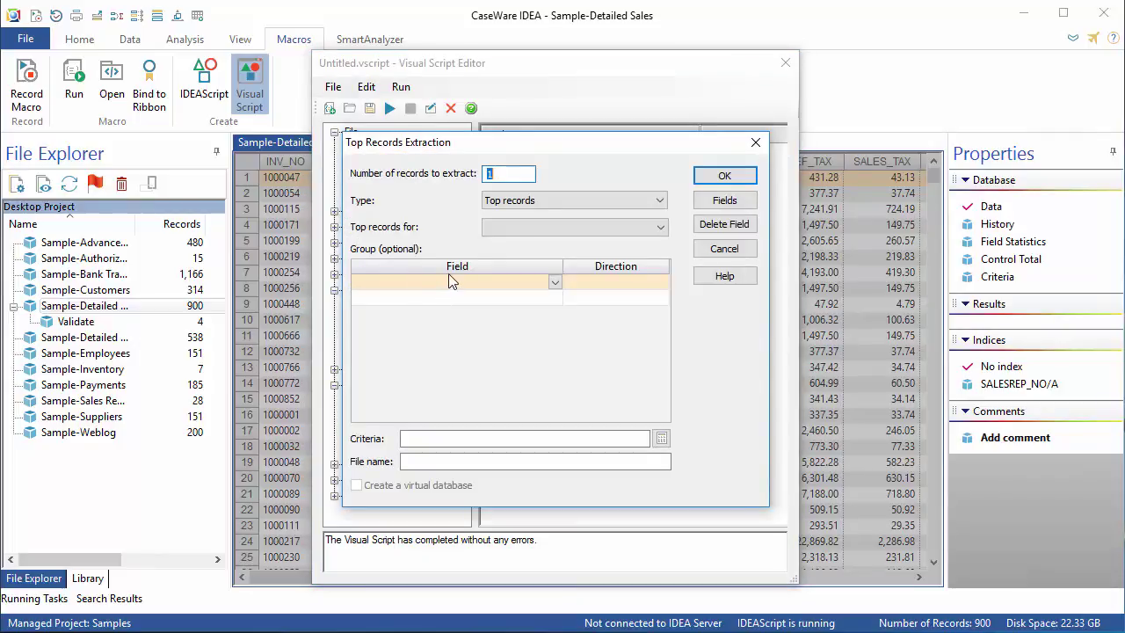
pyautogui.write('5')
pyautogui.click(509, 227)
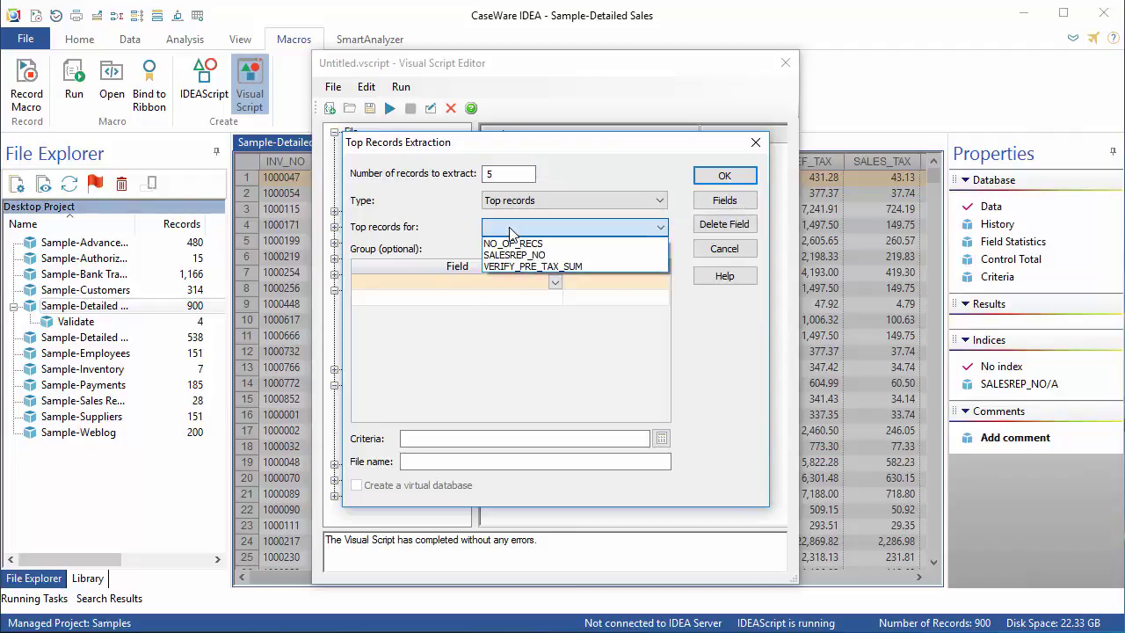
pyautogui.click(517, 269)
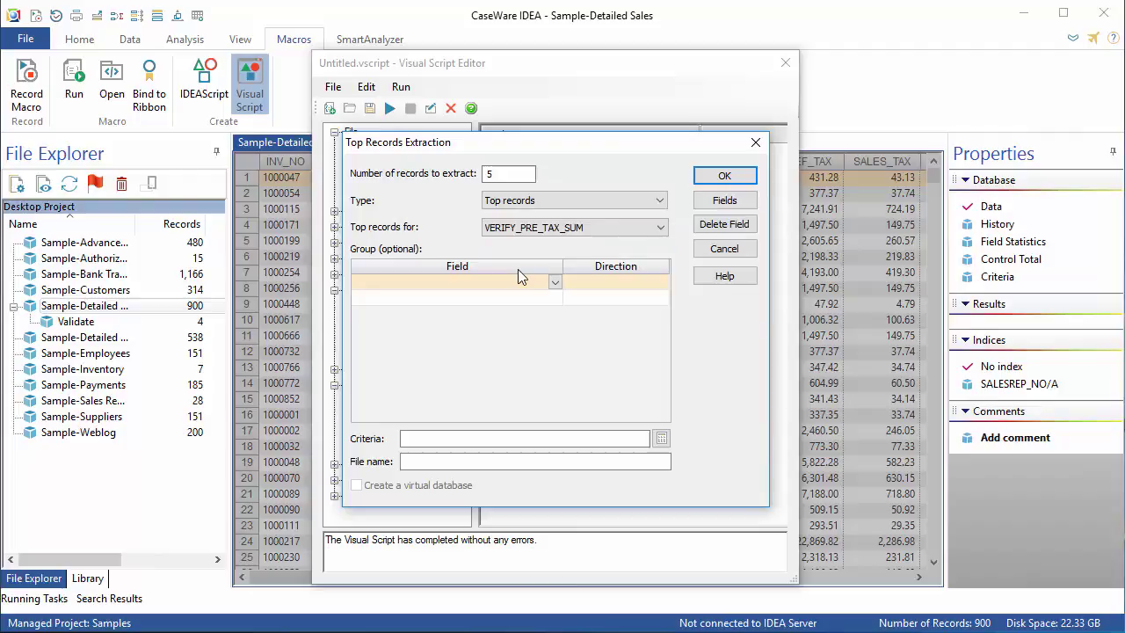
pyautogui.click(476, 462)
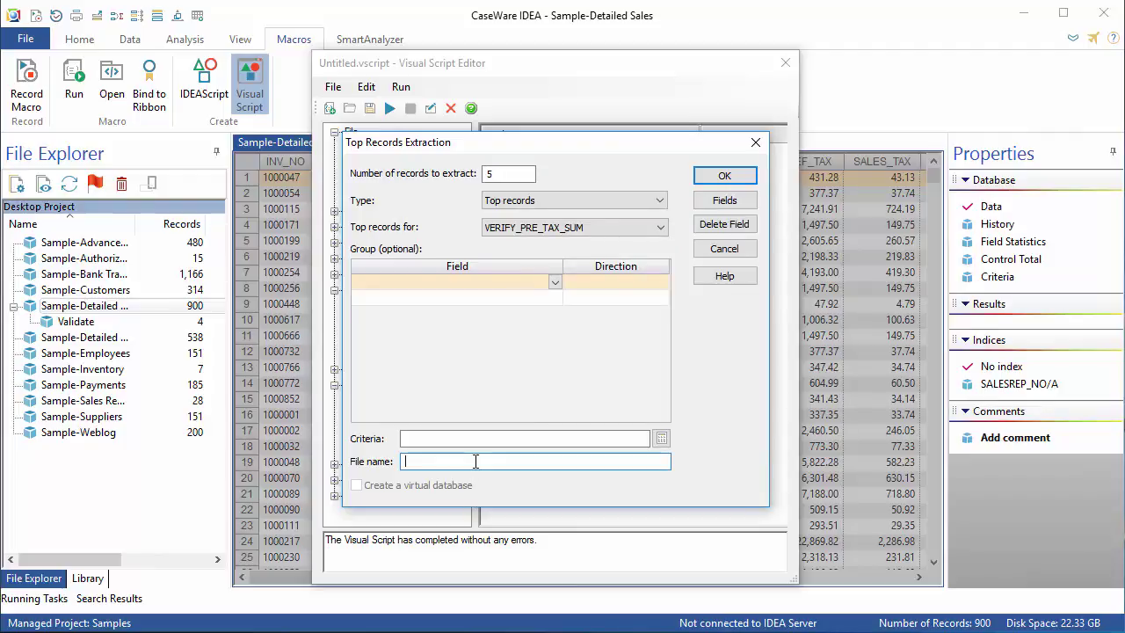
pyautogui.write('Top 5 S')
pyautogui.write('ales Reps')
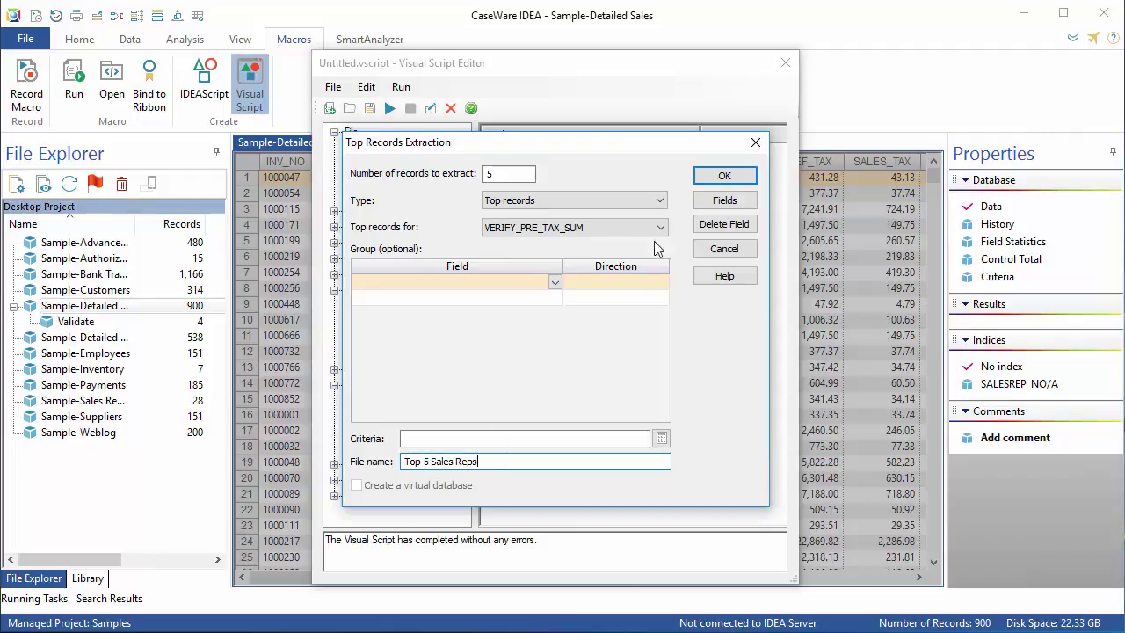
pyautogui.click(723, 177)
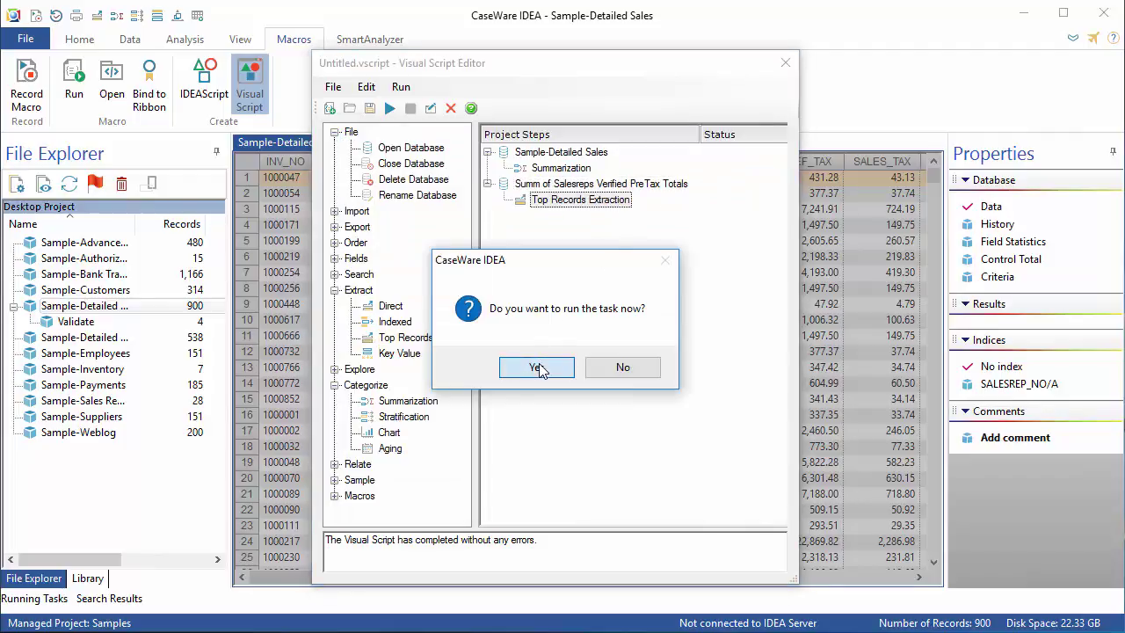
# Run the top-records extraction and save the script as Top 5 Sales Reps.vscript
pyautogui.click(538, 367)
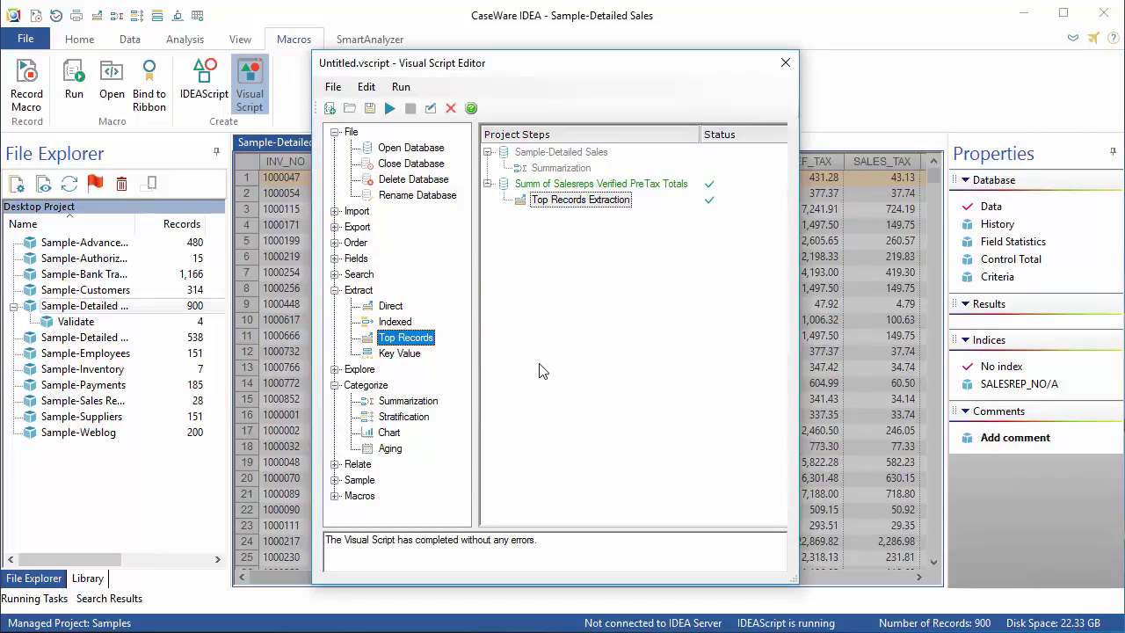
pyautogui.click(369, 109)
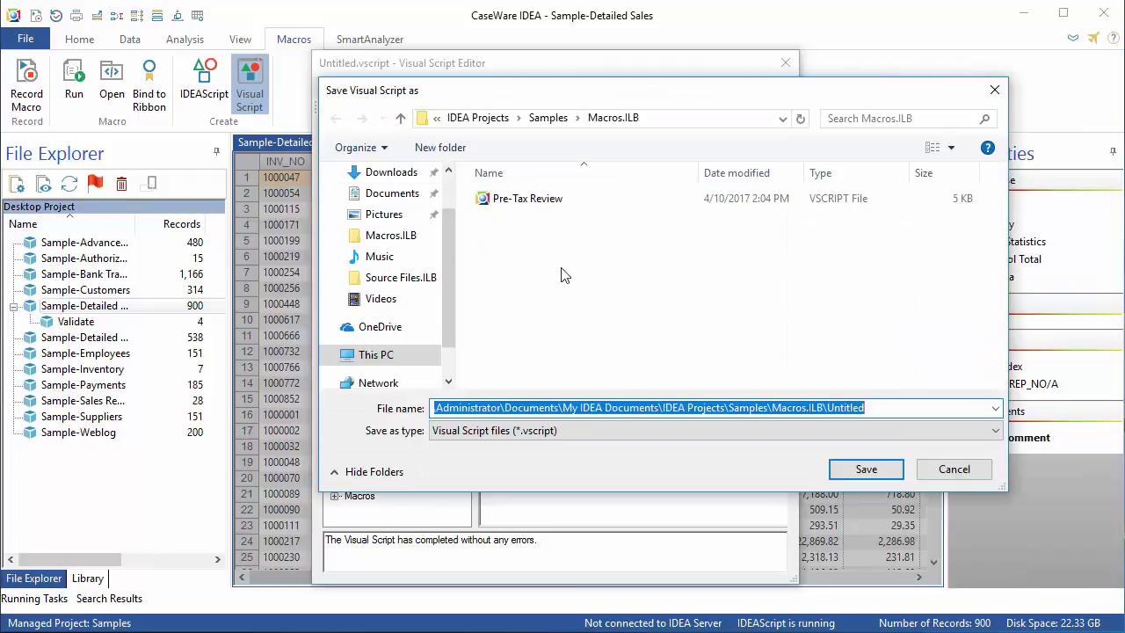
pyautogui.write('To')
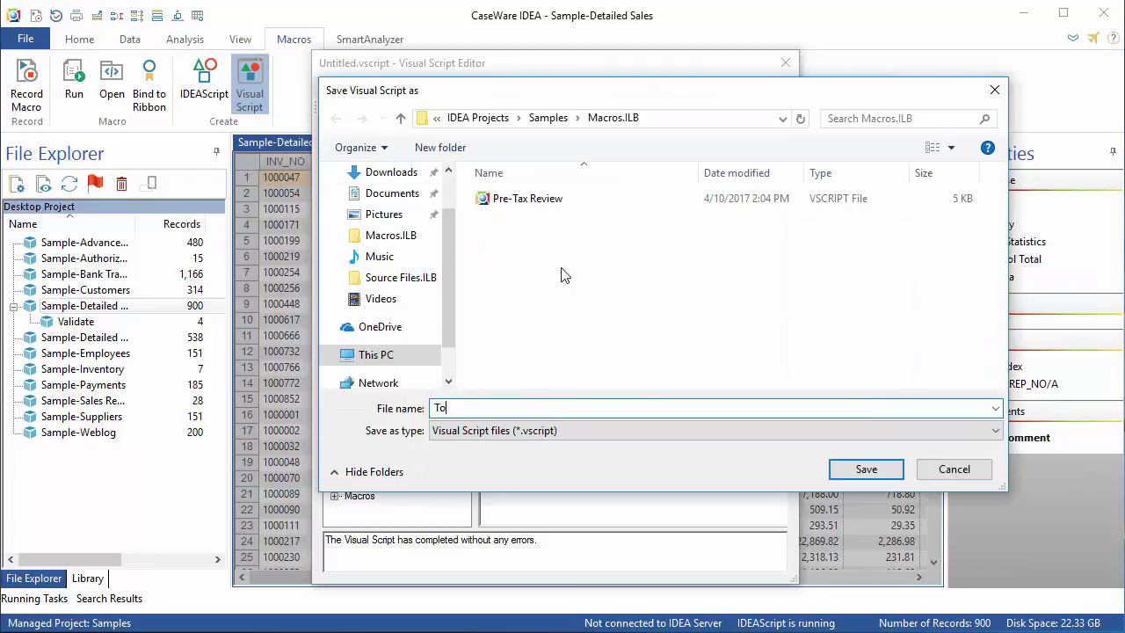
pyautogui.write('p 5')
pyautogui.write(' Sales')
pyautogui.write(' Reps')
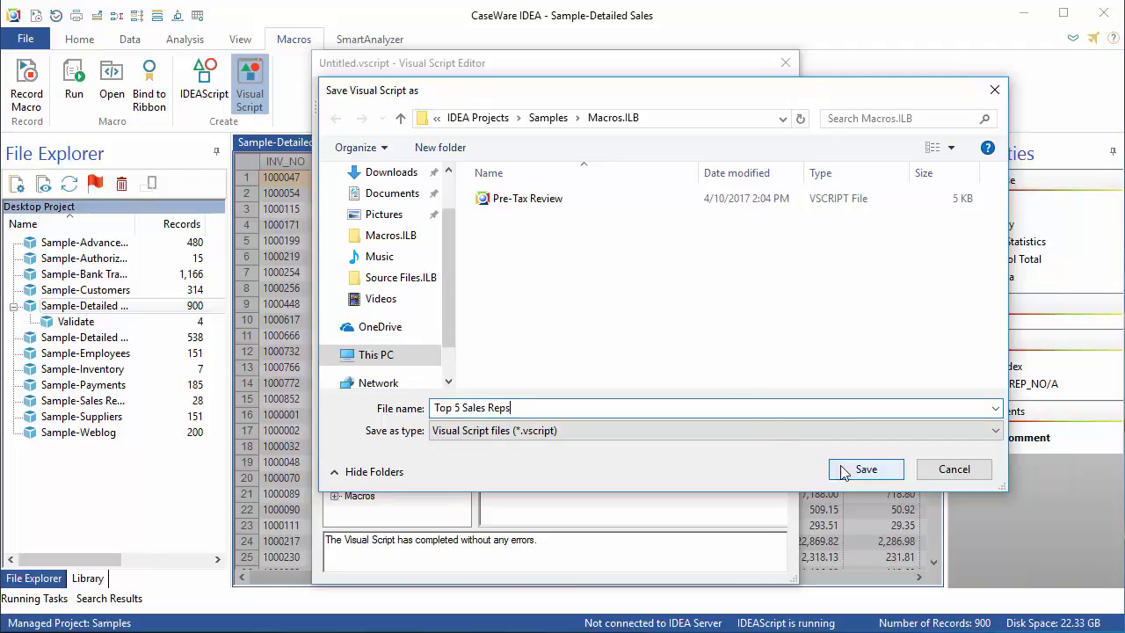
pyautogui.click(863, 469)
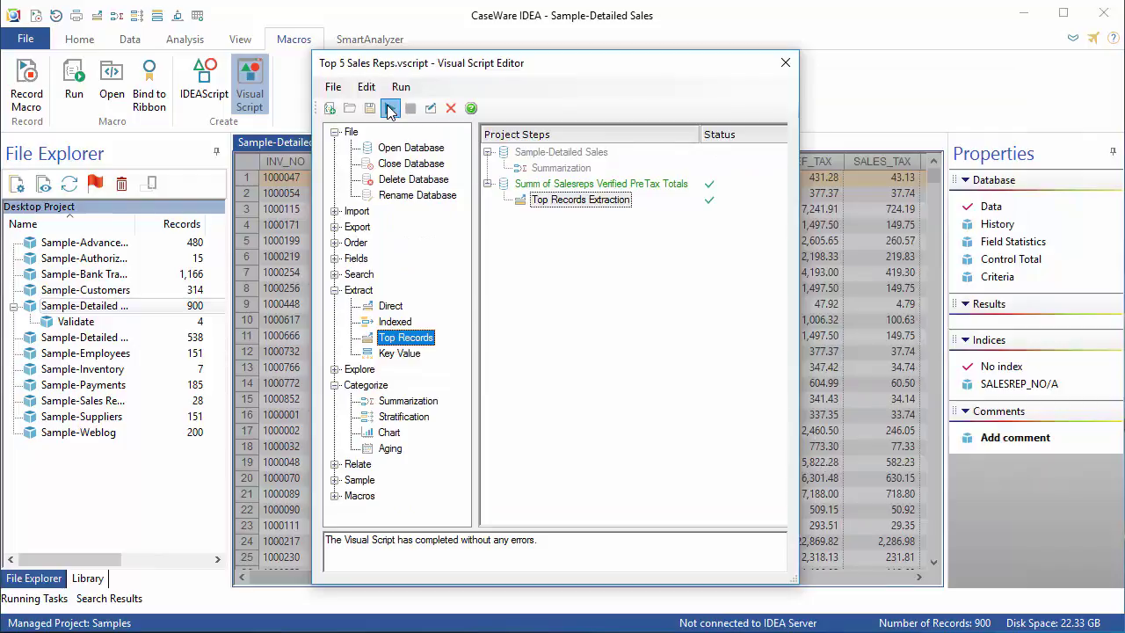
# Run the full script, approving replacement of both existing output files
pyautogui.click(390, 107)
pyautogui.click(661, 440)
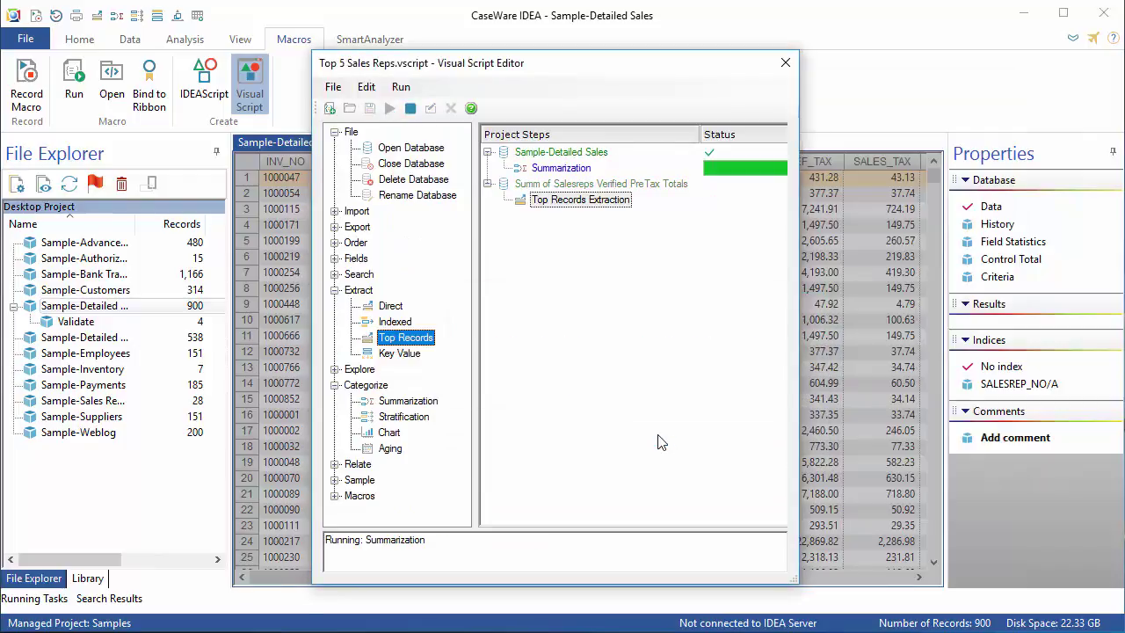
pyautogui.click(661, 439)
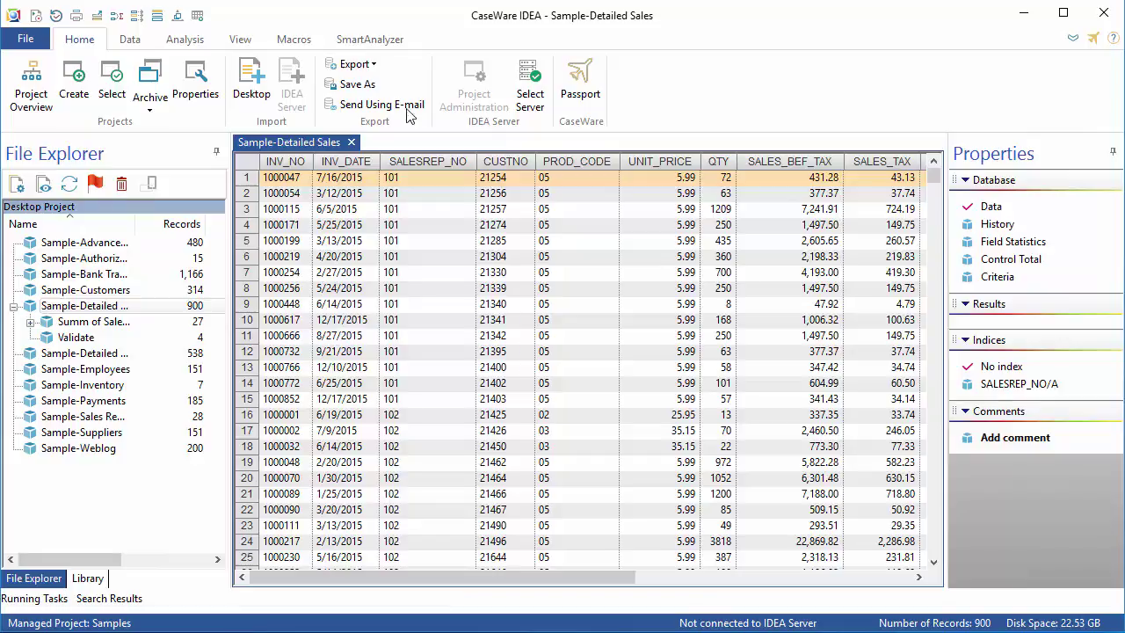
# From the Macros tab's Bind to Ribbon, add a New Custom Tab with a New Custom Group
pyautogui.click(280, 41)
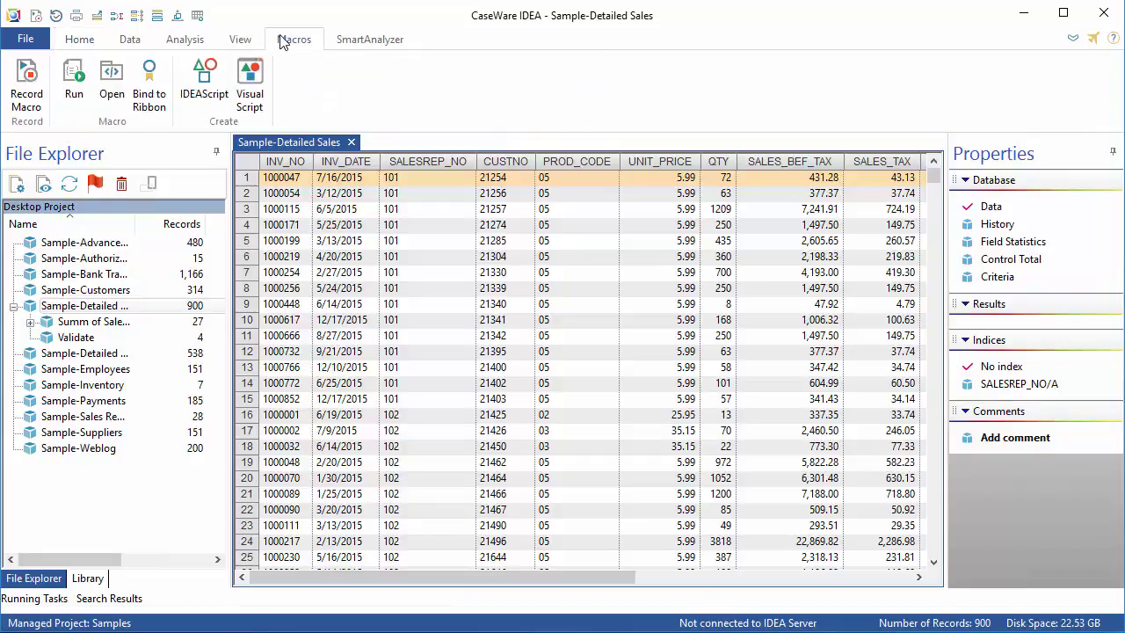
pyautogui.click(139, 101)
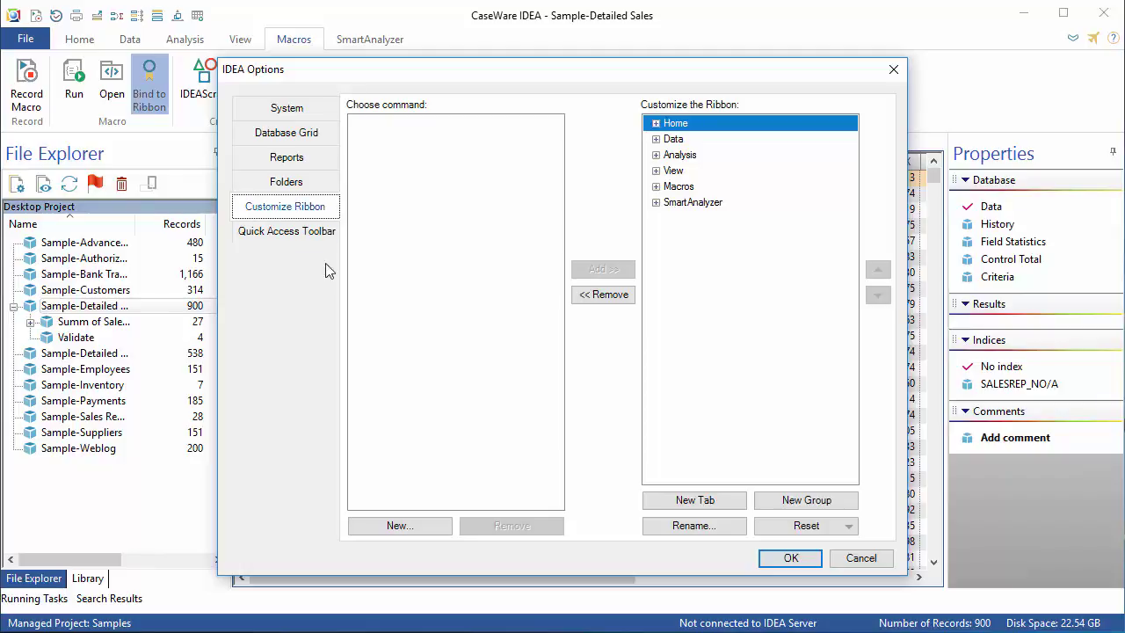
pyautogui.click(694, 501)
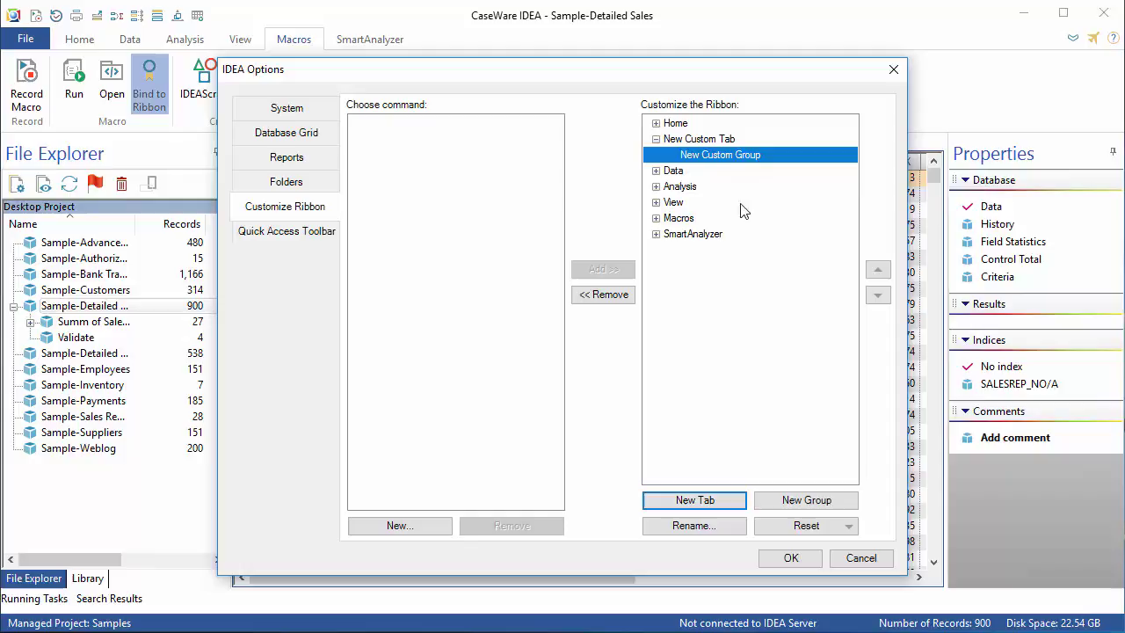
# Rename the New Custom Tab to 'My Macros'
pyautogui.click(712, 142)
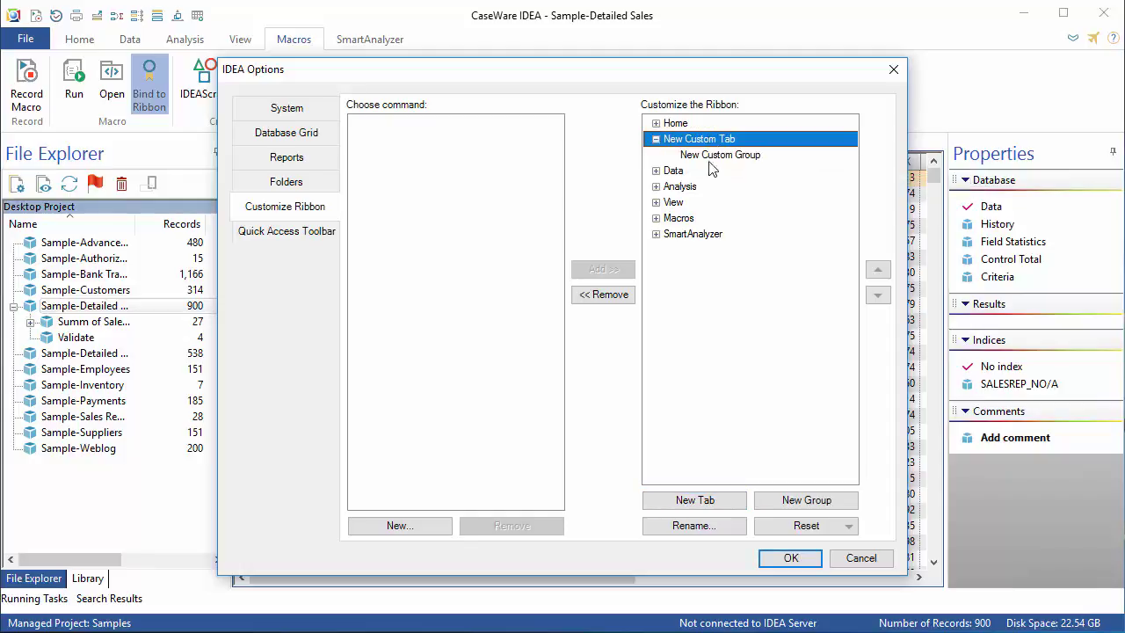
pyautogui.click(707, 532)
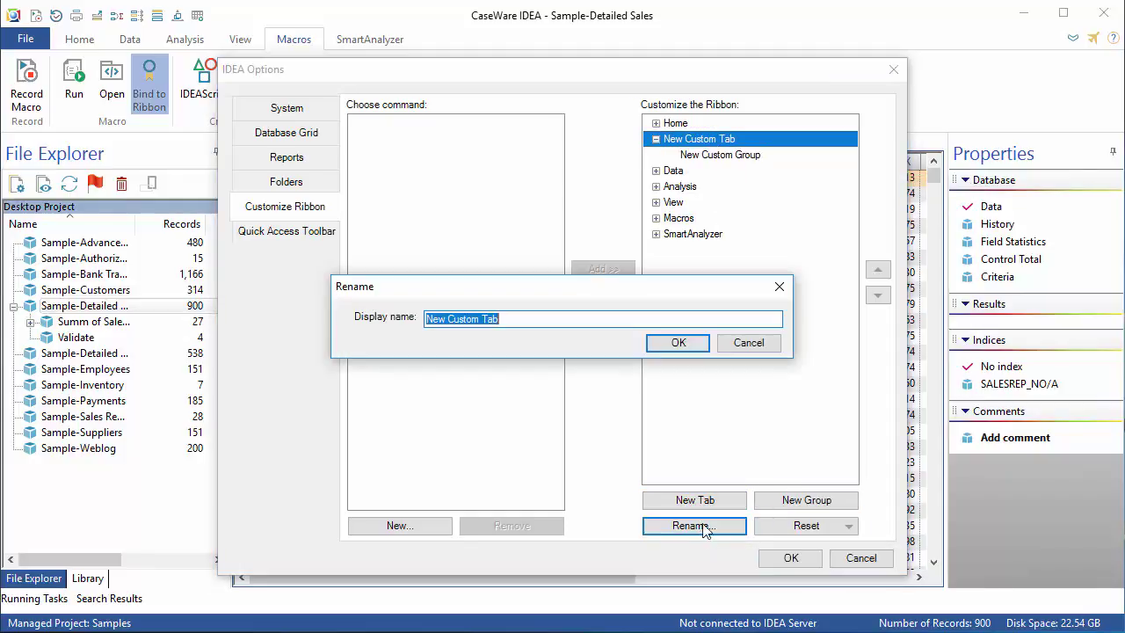
pyautogui.write('My Ma')
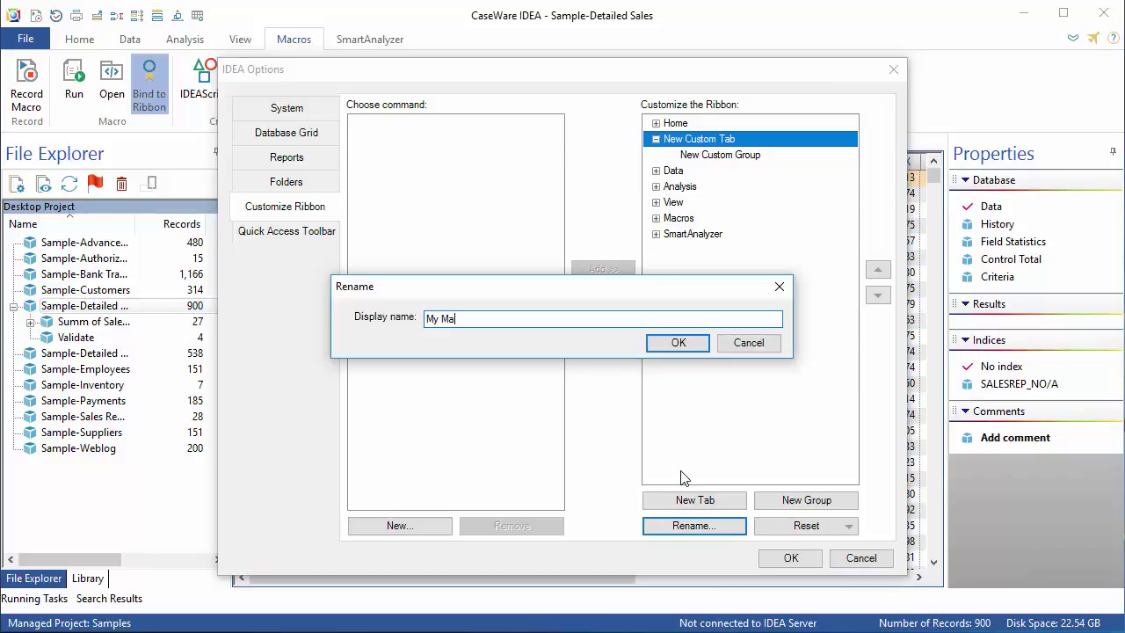
pyautogui.write('cros')
pyautogui.click(695, 347)
pyautogui.click(718, 159)
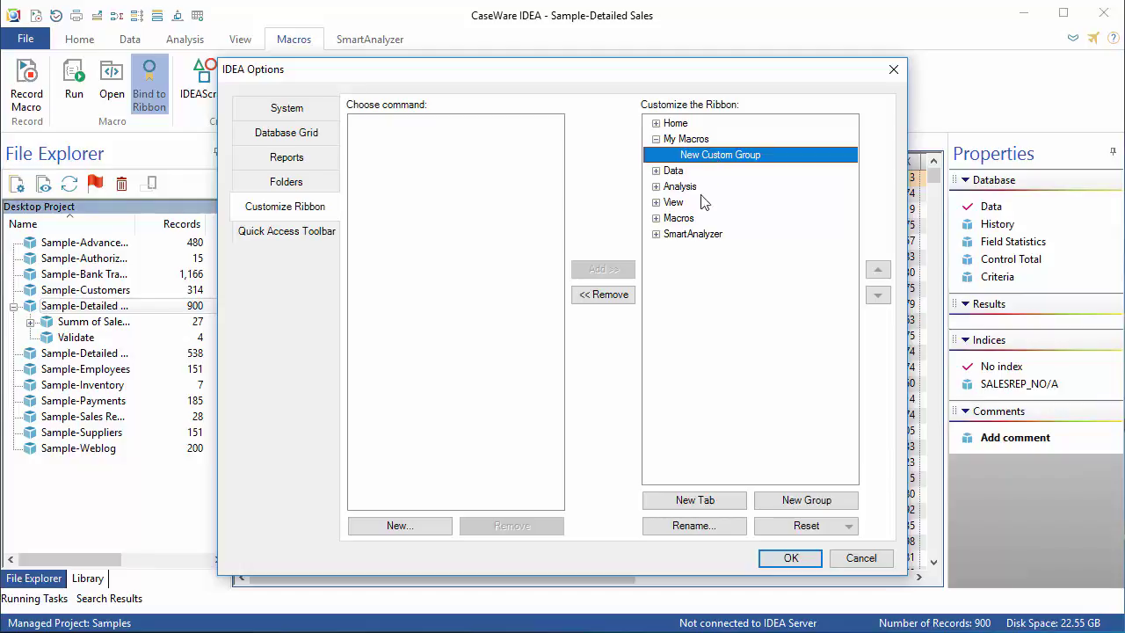
# Rename the New Custom Group to 'Custom Macros'
pyautogui.click(706, 527)
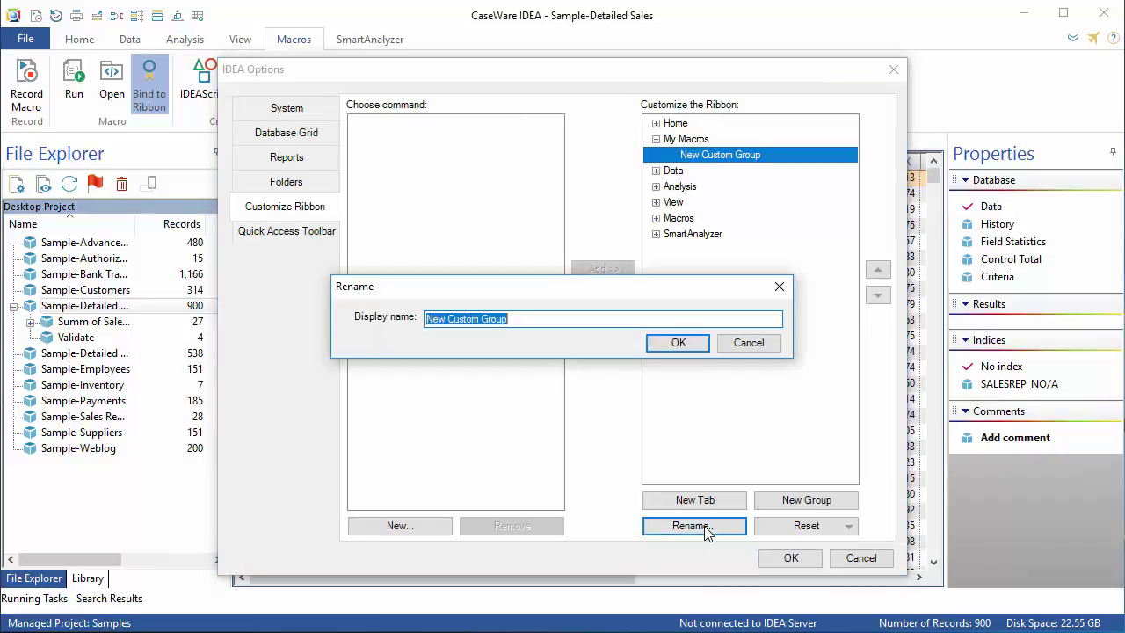
pyautogui.write('Custom ')
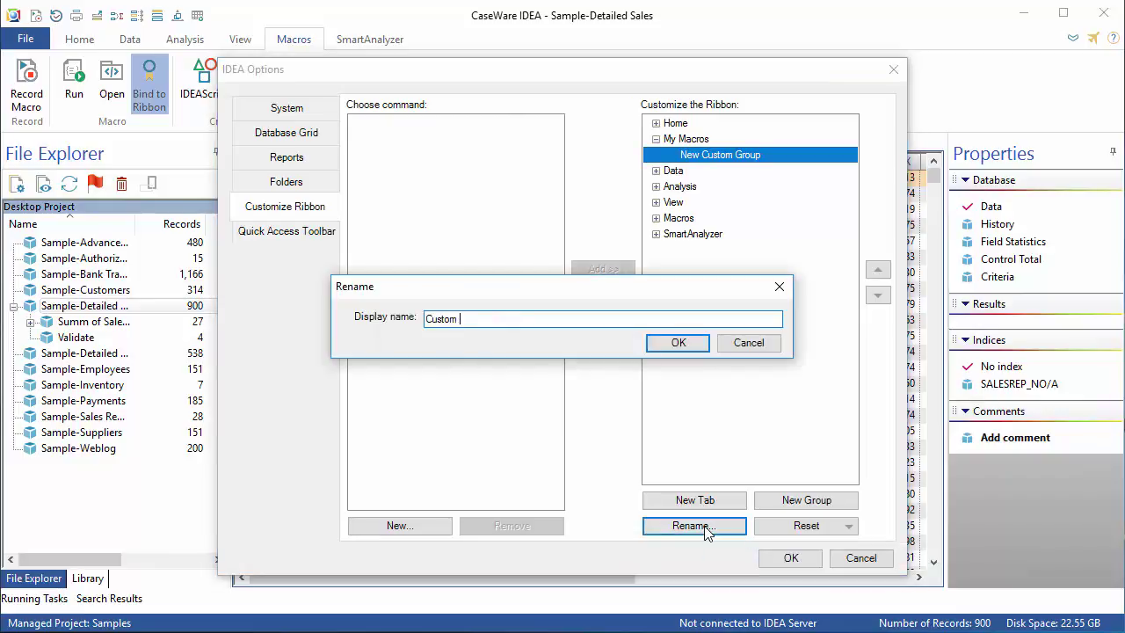
pyautogui.write('Macros')
pyautogui.click(694, 345)
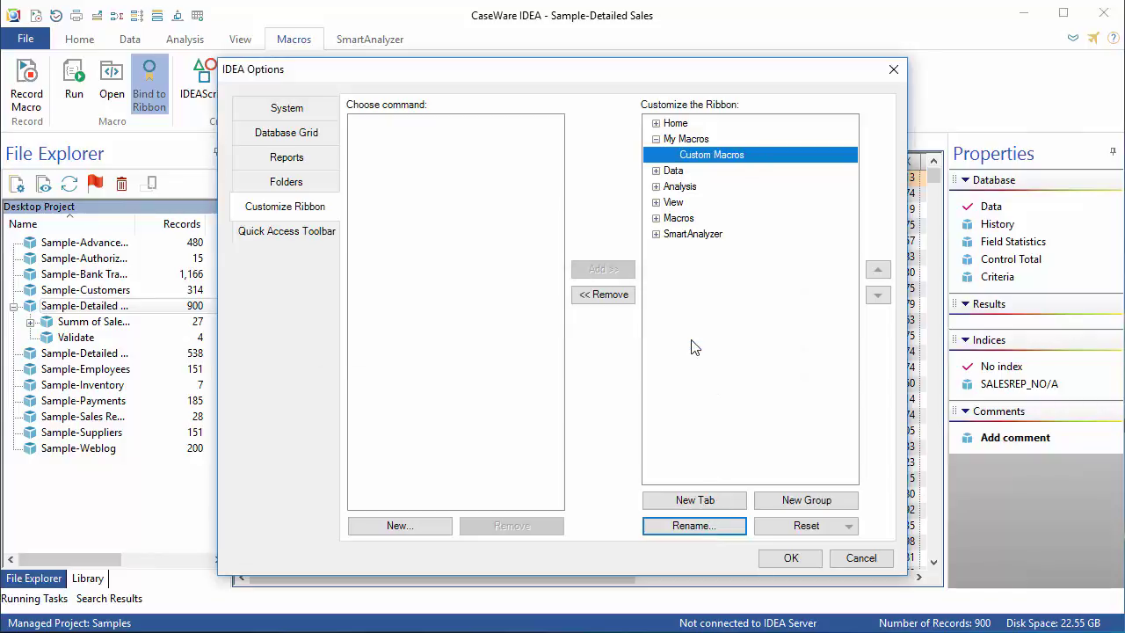
# Move the My Macros tab down the ribbon order to sit after SmartAnalyzer
pyautogui.click(699, 139)
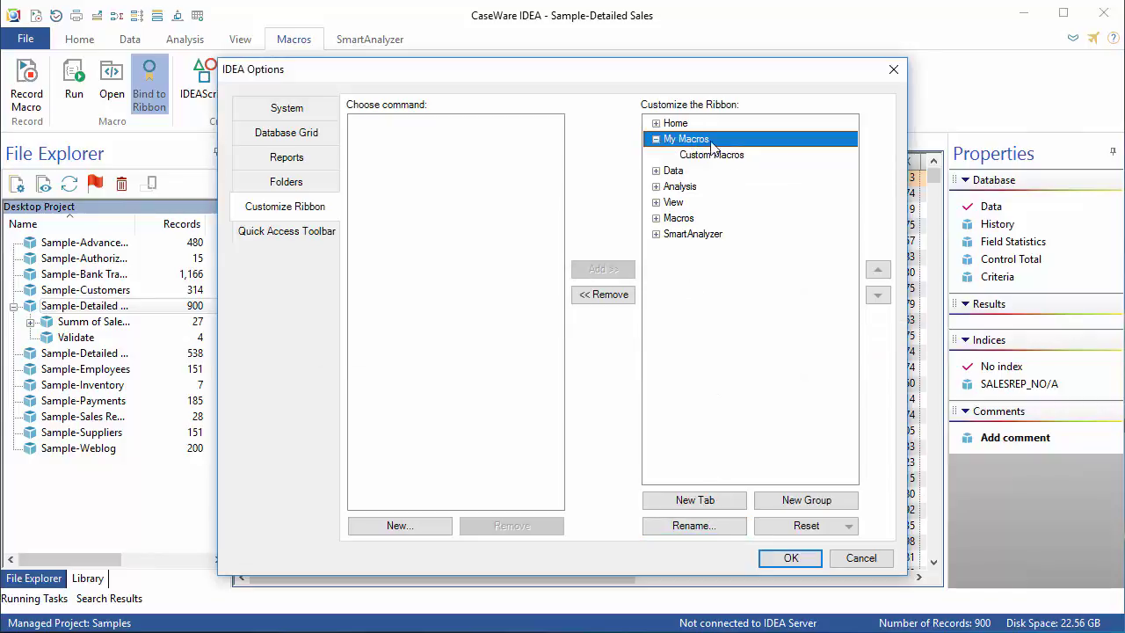
pyautogui.click(879, 296)
pyautogui.click(879, 297)
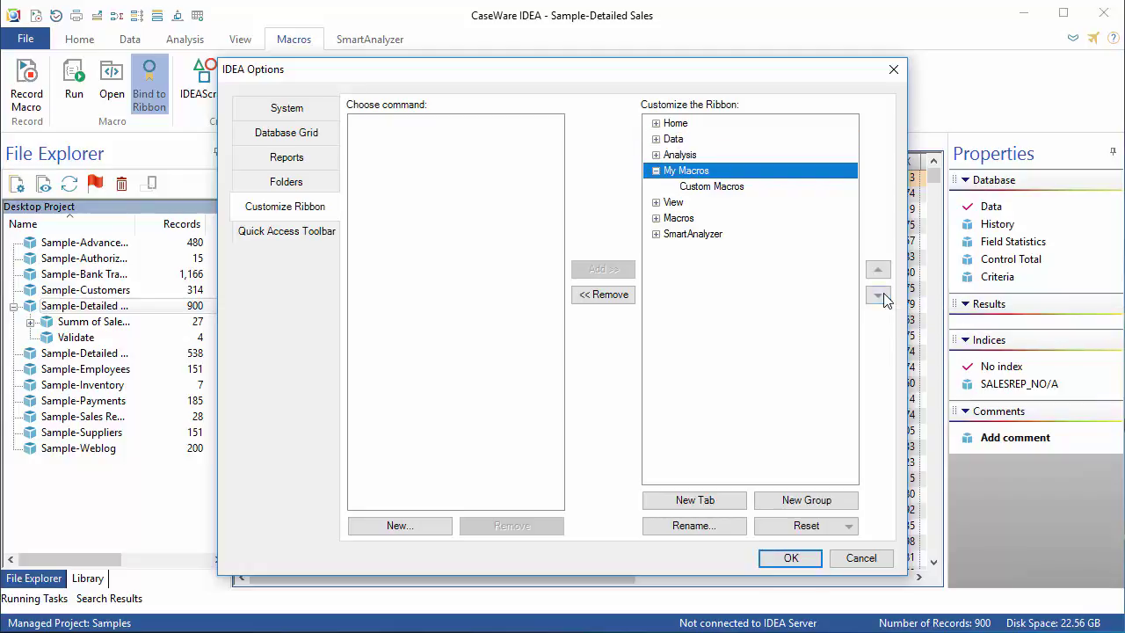
pyautogui.click(879, 272)
pyautogui.click(879, 273)
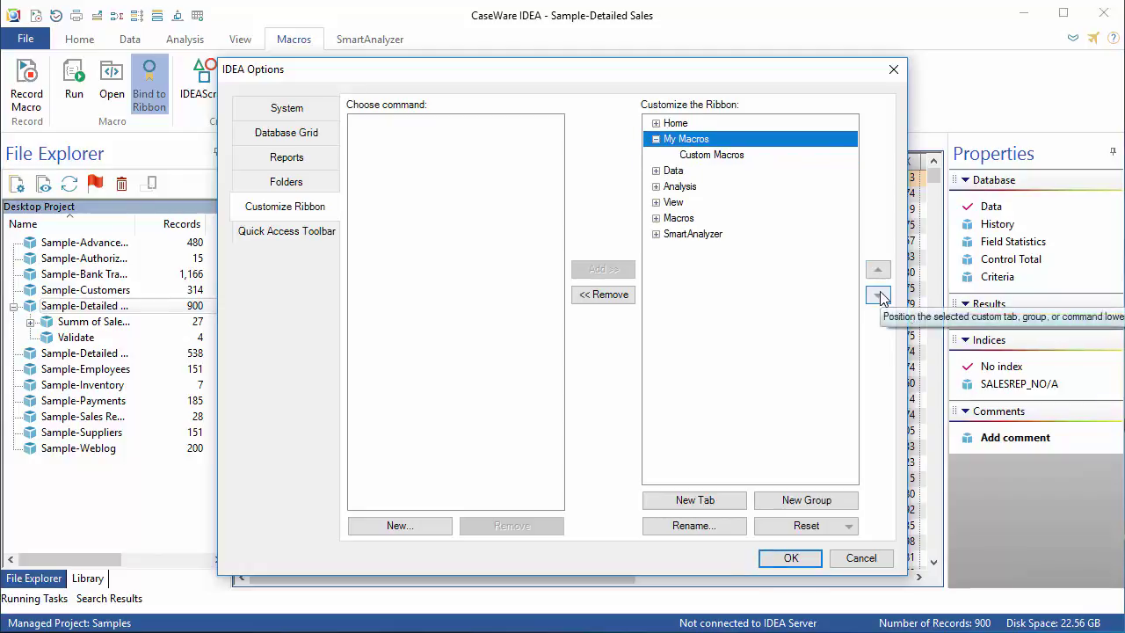
pyautogui.click(879, 295)
pyautogui.click(879, 295)
pyautogui.click(878, 296)
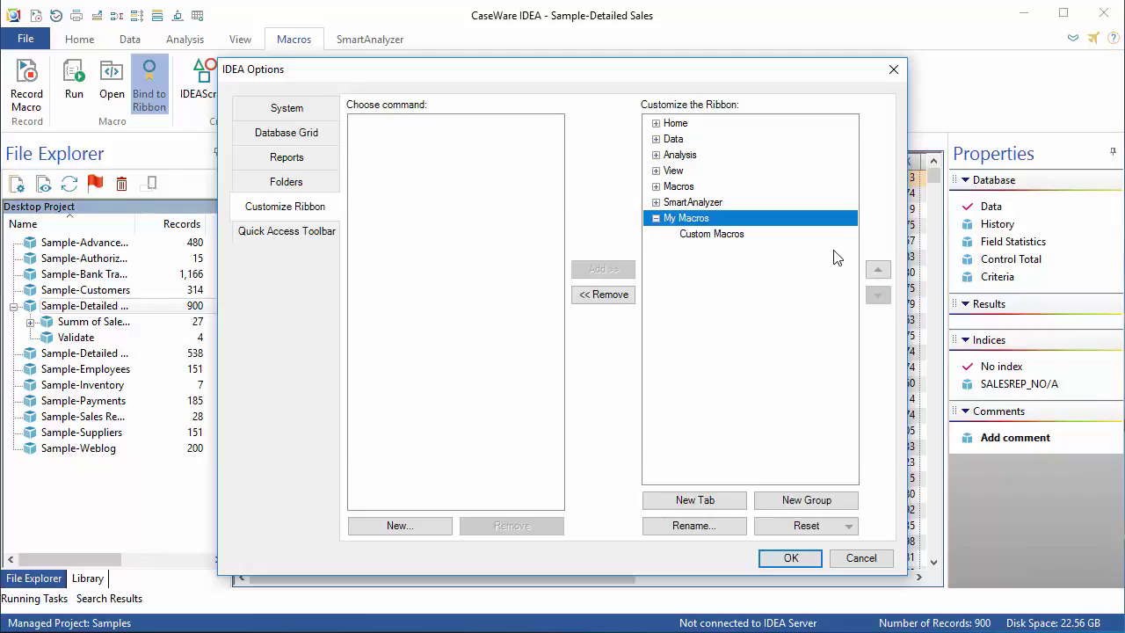
# Create a 'Pre-Tax Review' command with the yin-yang symbol that runs Pre-Tax Review.vscript
pyautogui.click(738, 237)
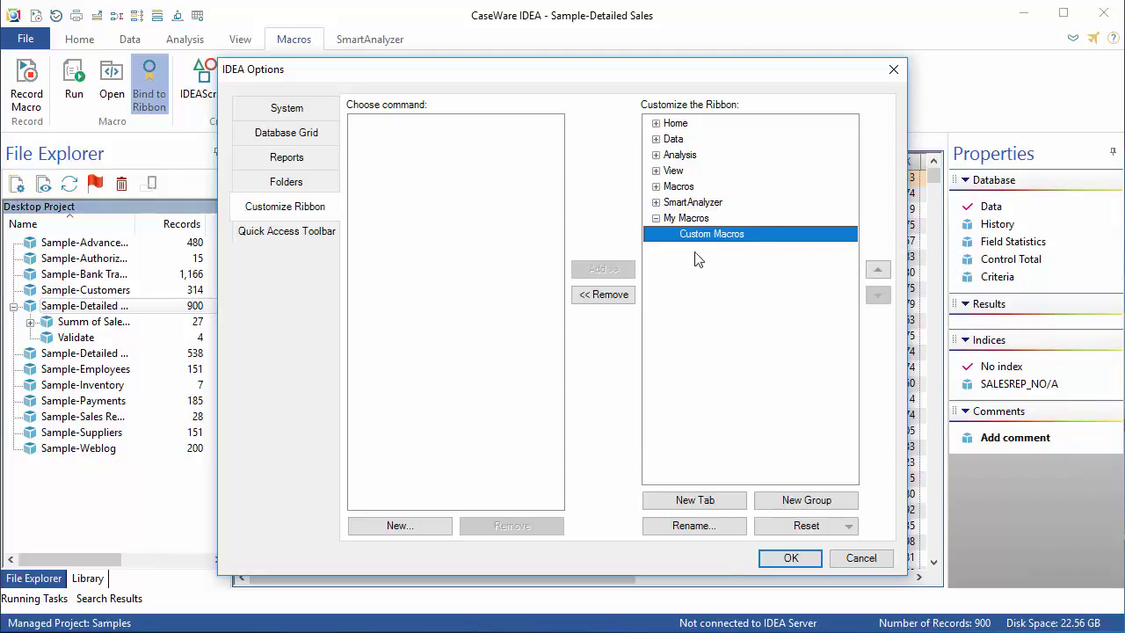
pyautogui.click(430, 527)
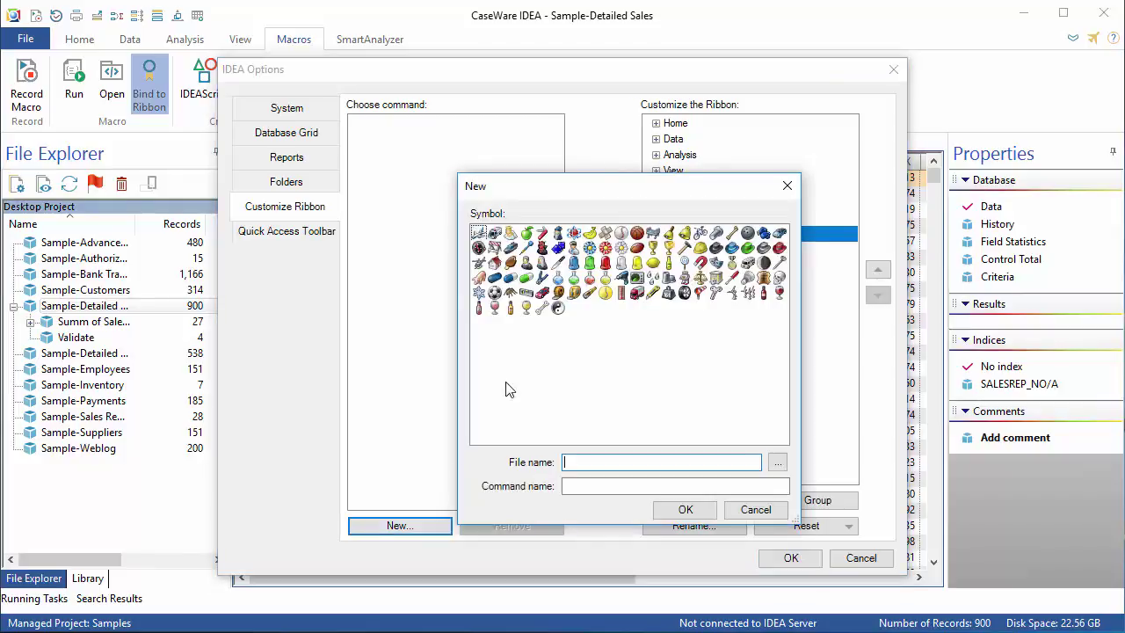
pyautogui.click(557, 308)
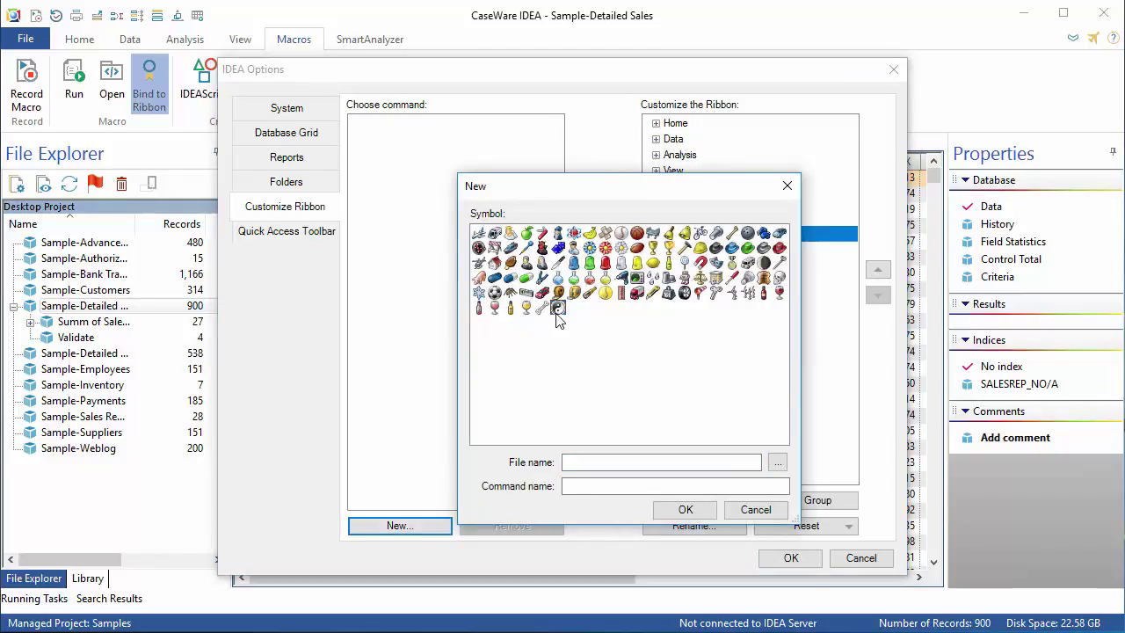
pyautogui.click(777, 464)
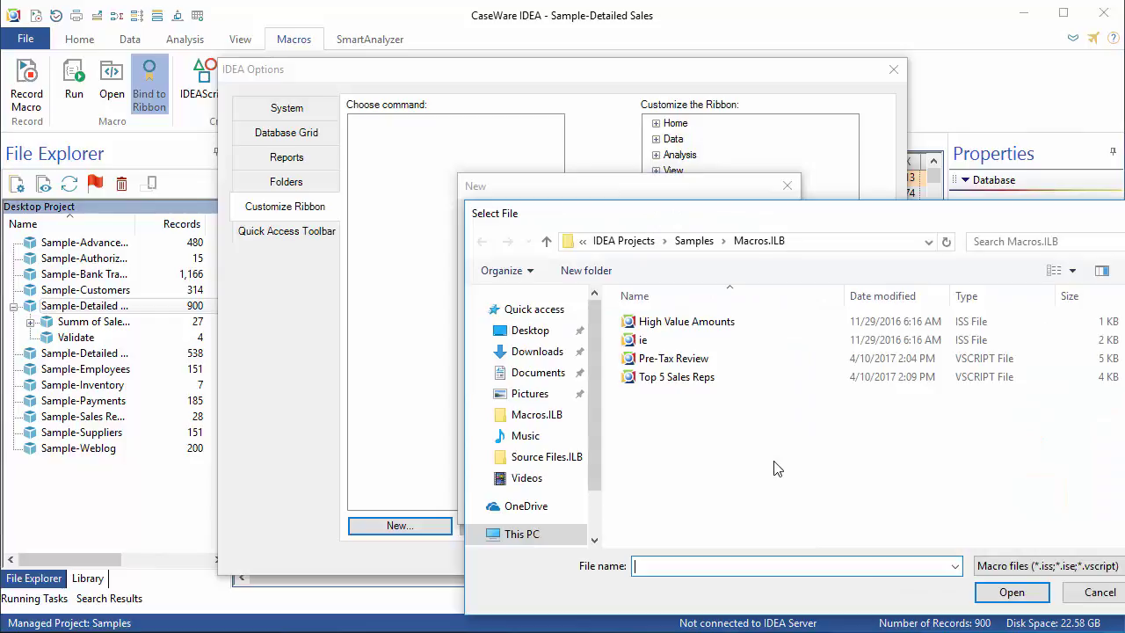
pyautogui.click(676, 362)
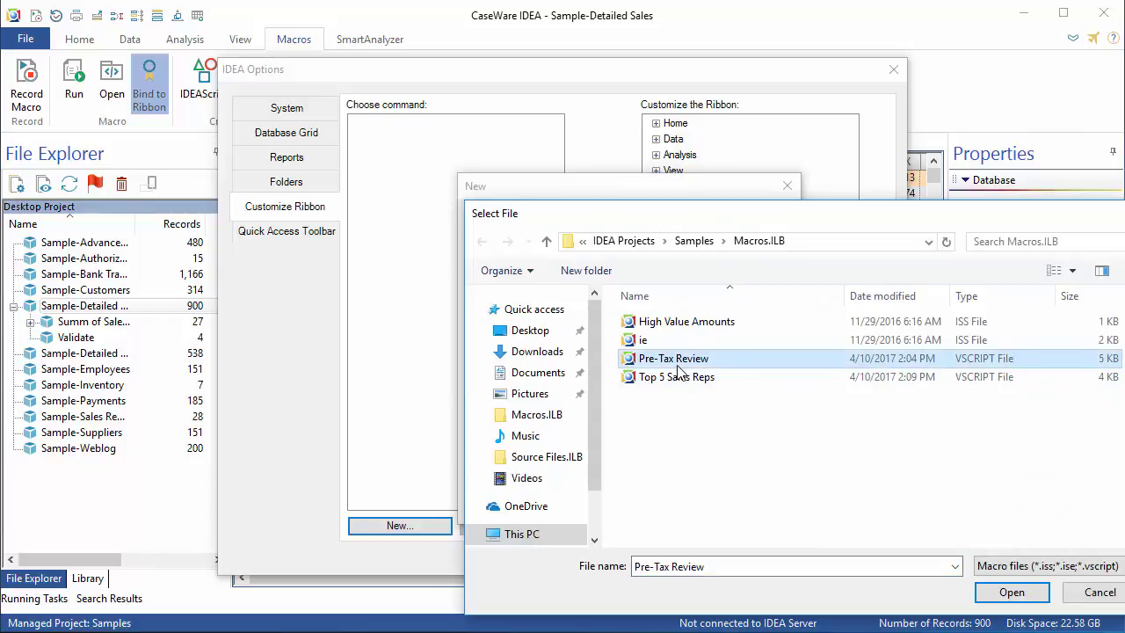
pyautogui.click(993, 598)
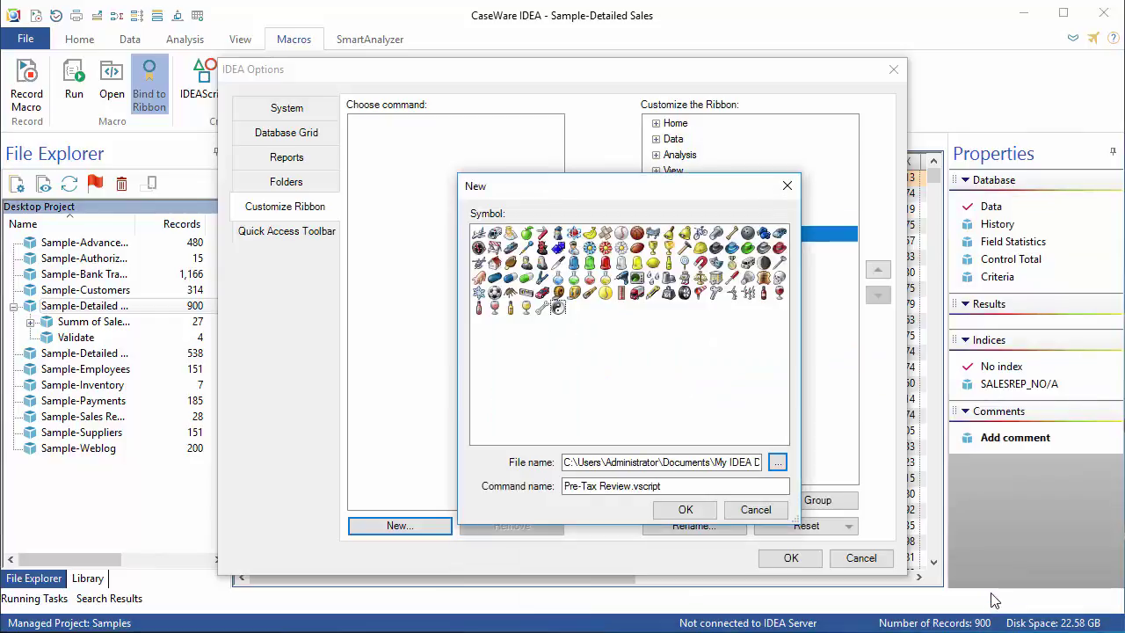
pyautogui.click(682, 488)
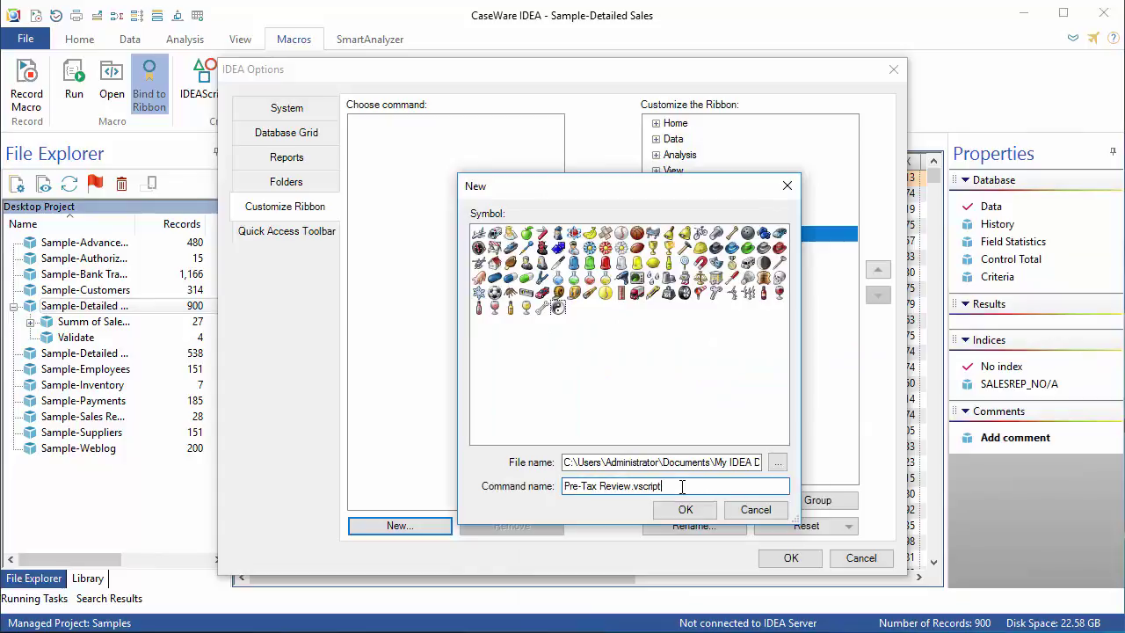
pyautogui.press('BackSpace')
pyautogui.press('BackSpace')
pyautogui.press('BackSpace')
pyautogui.press('BackSpace')
pyautogui.press('BackSpace')
pyautogui.press('BackSpace')
pyautogui.press('BackSpace')
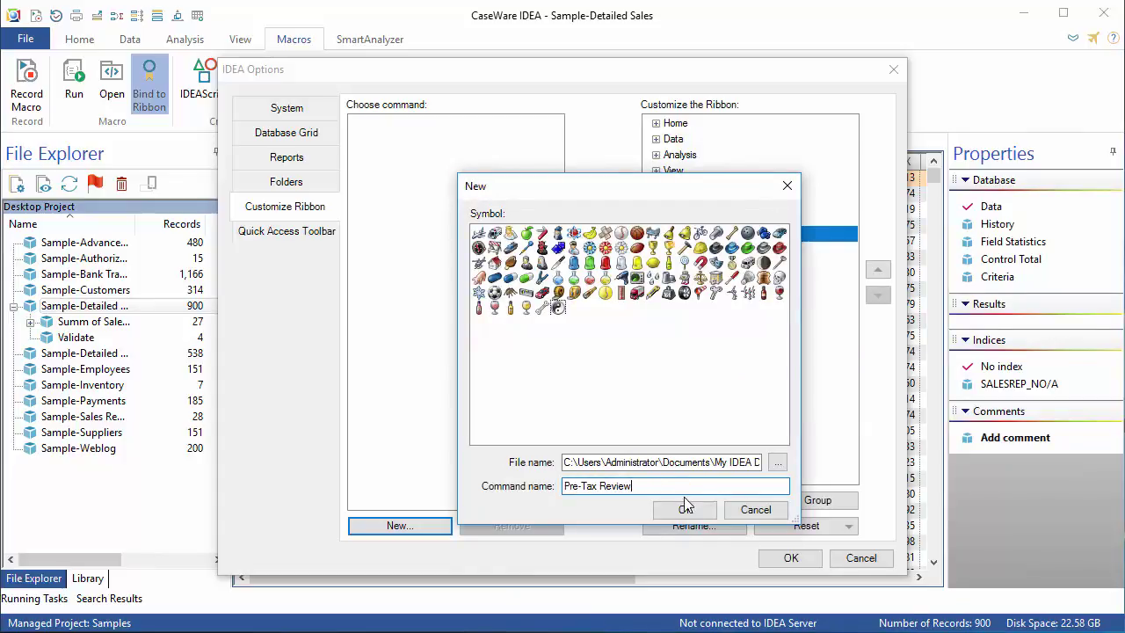
pyautogui.click(686, 510)
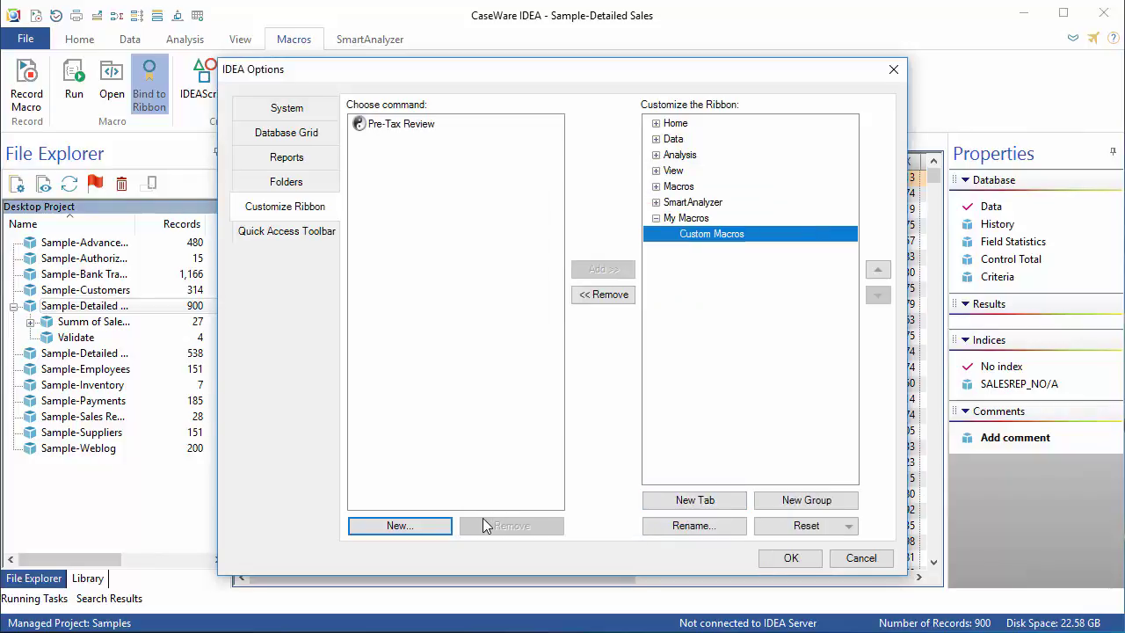
# Create a 'Top 5 Sales Reps' command that runs Top 5 Sales Reps.vscript, without the .vscript extension
pyautogui.click(397, 526)
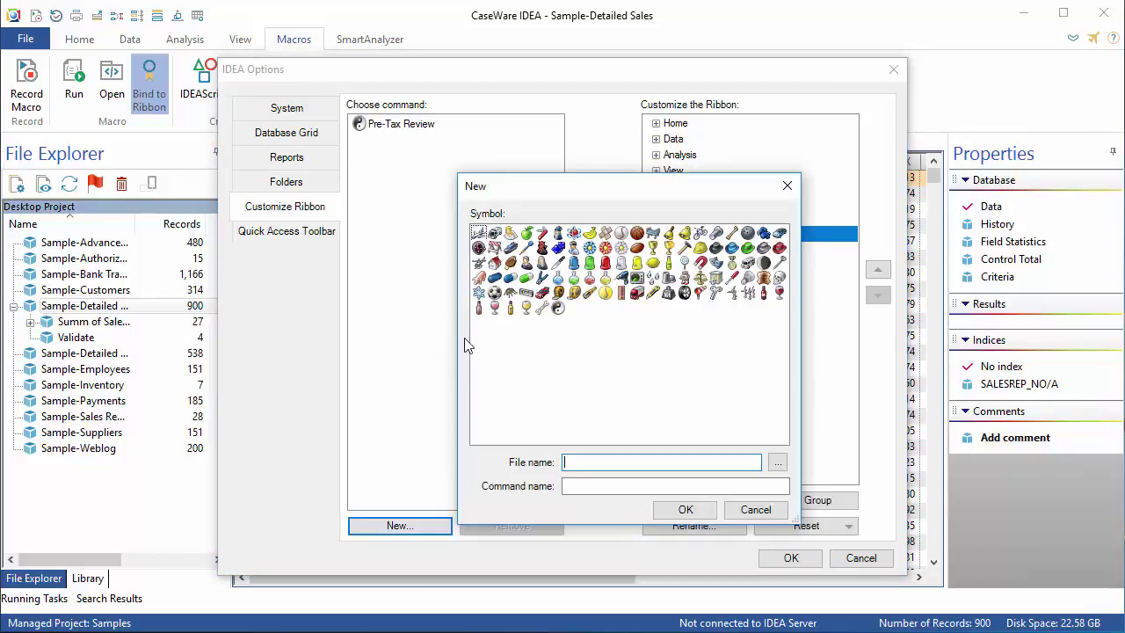
pyautogui.click(777, 463)
pyautogui.click(661, 387)
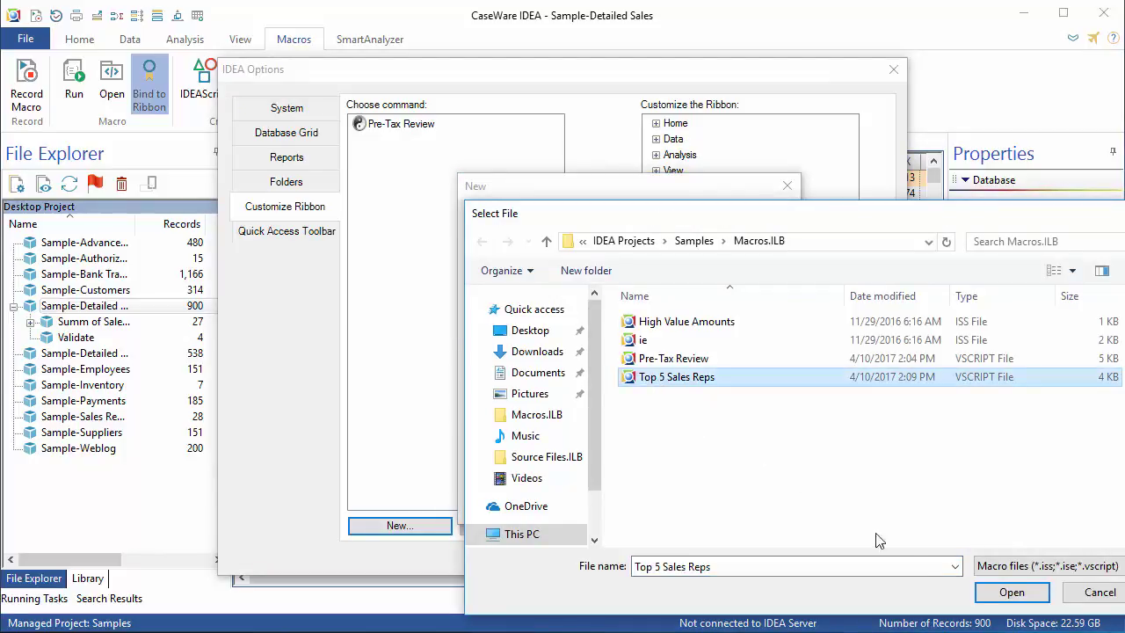
pyautogui.click(1007, 593)
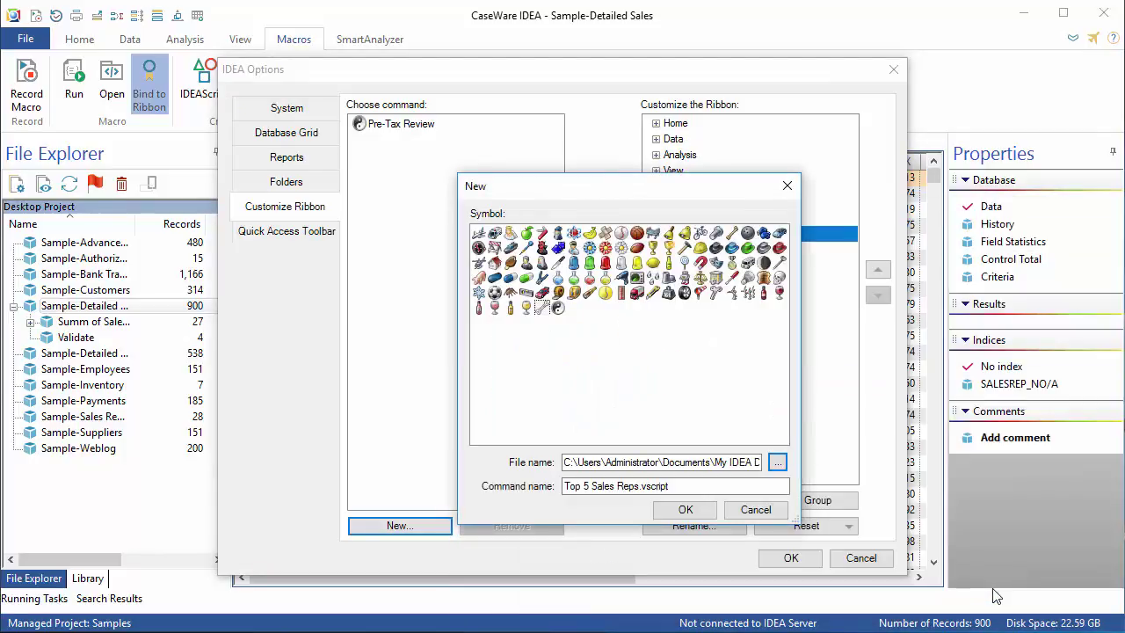
pyautogui.click(705, 485)
pyautogui.press('BackSpace')
pyautogui.press('BackSpace')
pyautogui.press('BackSpace')
pyautogui.press('BackSpace')
pyautogui.press('BackSpace')
pyautogui.press('BackSpace')
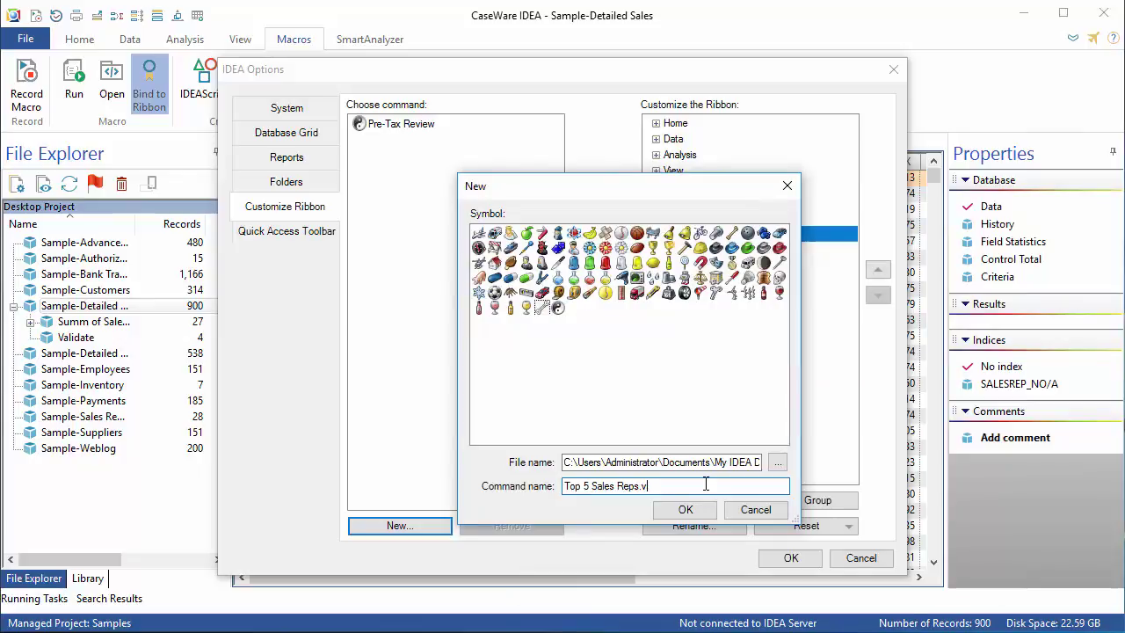
pyautogui.press('BackSpace')
pyautogui.press('BackSpace')
pyautogui.click(684, 510)
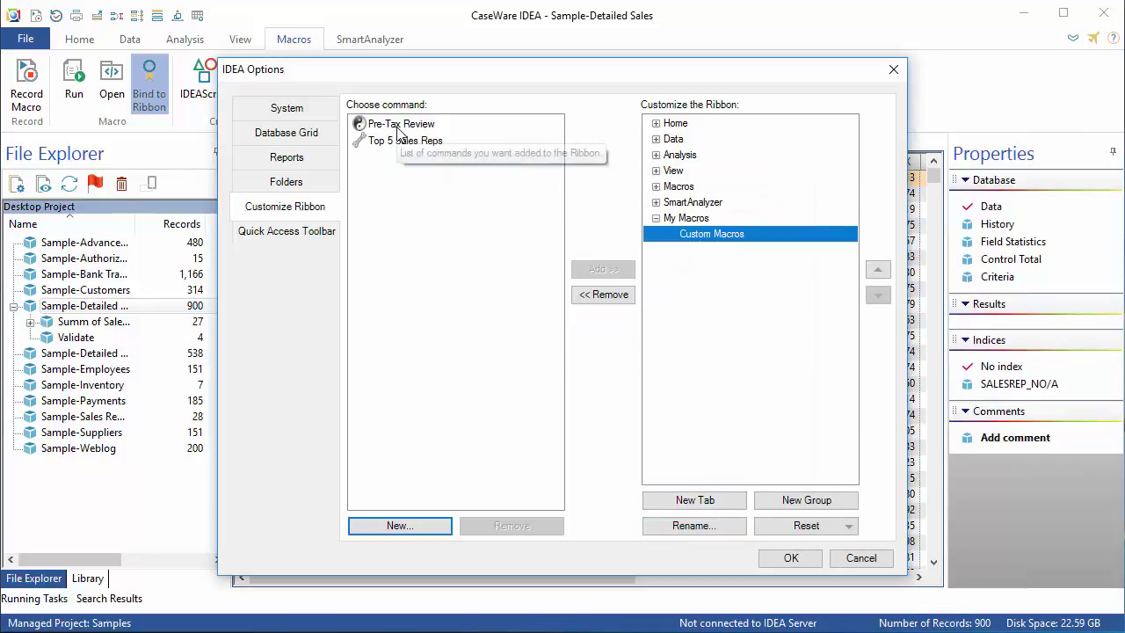
# Add the Pre-Tax Review and Top 5 Sales Reps commands to the Custom Macros group
pyautogui.click(400, 124)
pyautogui.click(603, 269)
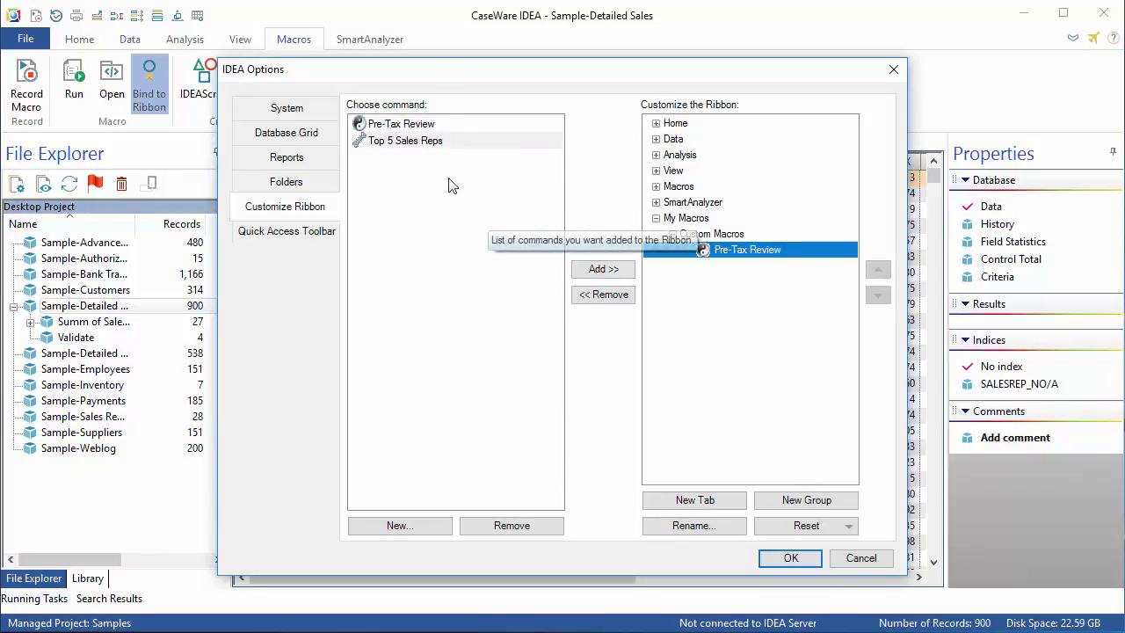
pyautogui.click(598, 269)
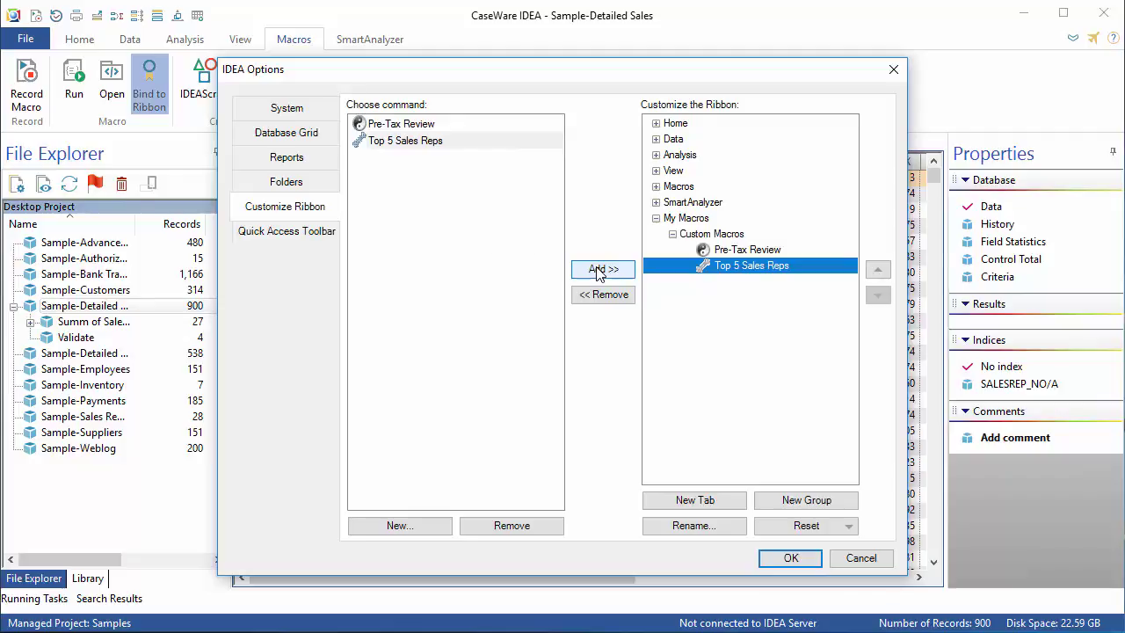
# Save the ribbon setup, then run Top 5 Sales Reps from My Macros, replacing both existing output files
pyautogui.click(790, 565)
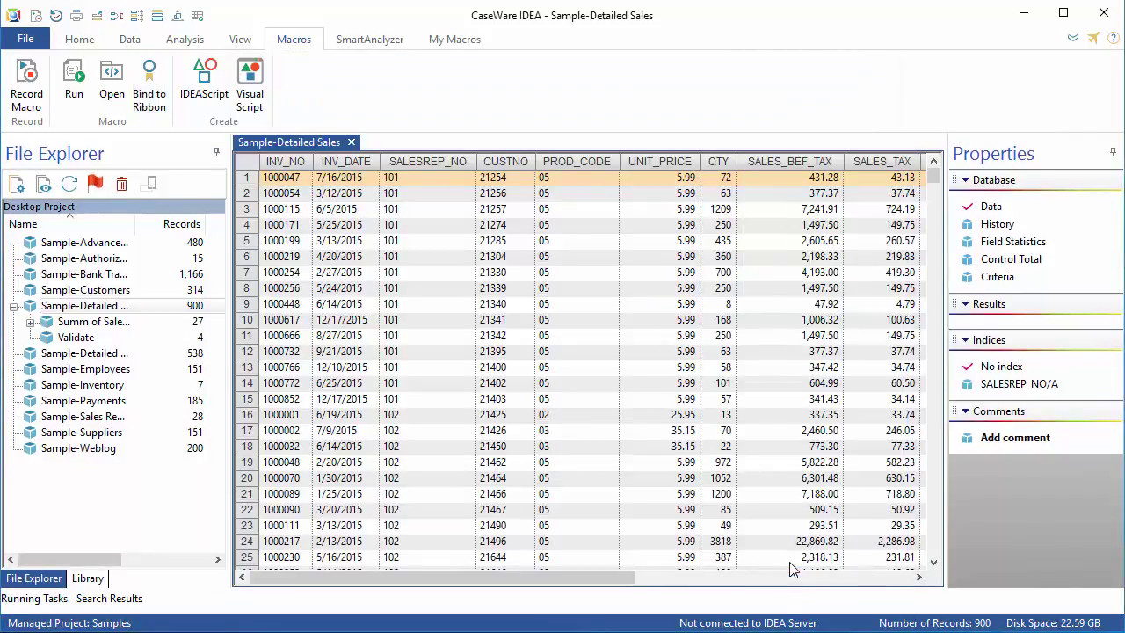
pyautogui.click(454, 44)
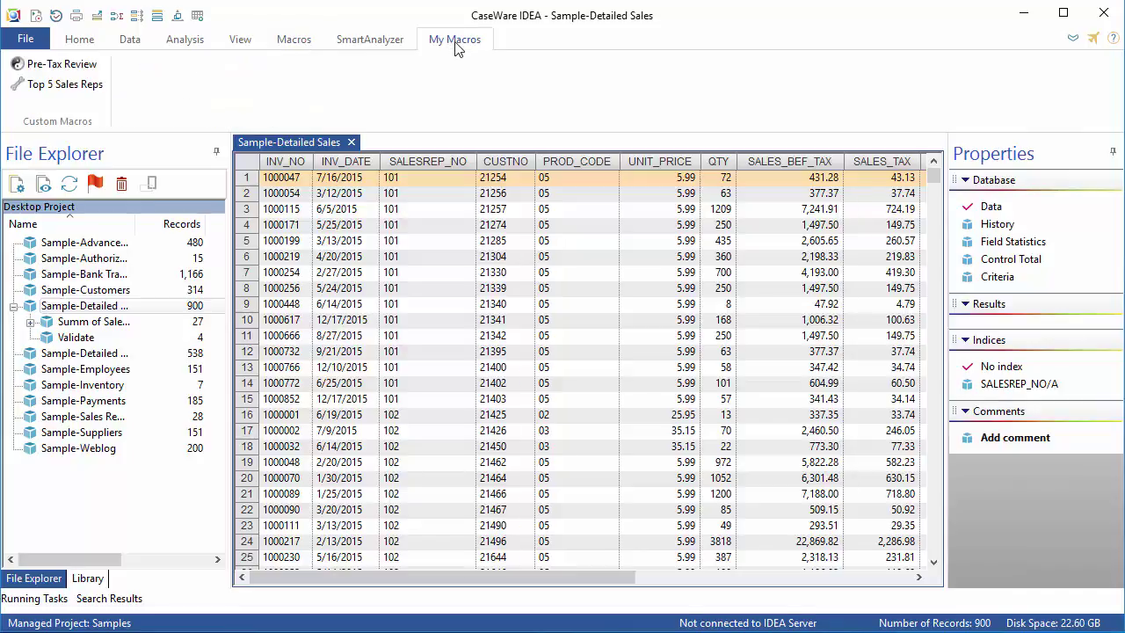
pyautogui.click(63, 86)
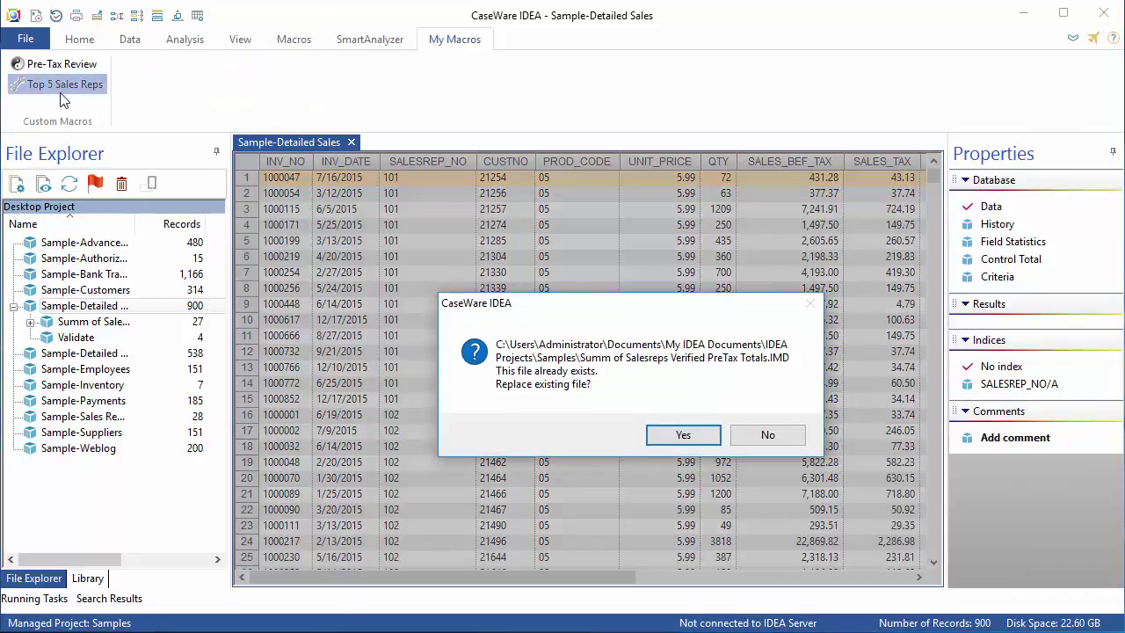
pyautogui.click(704, 437)
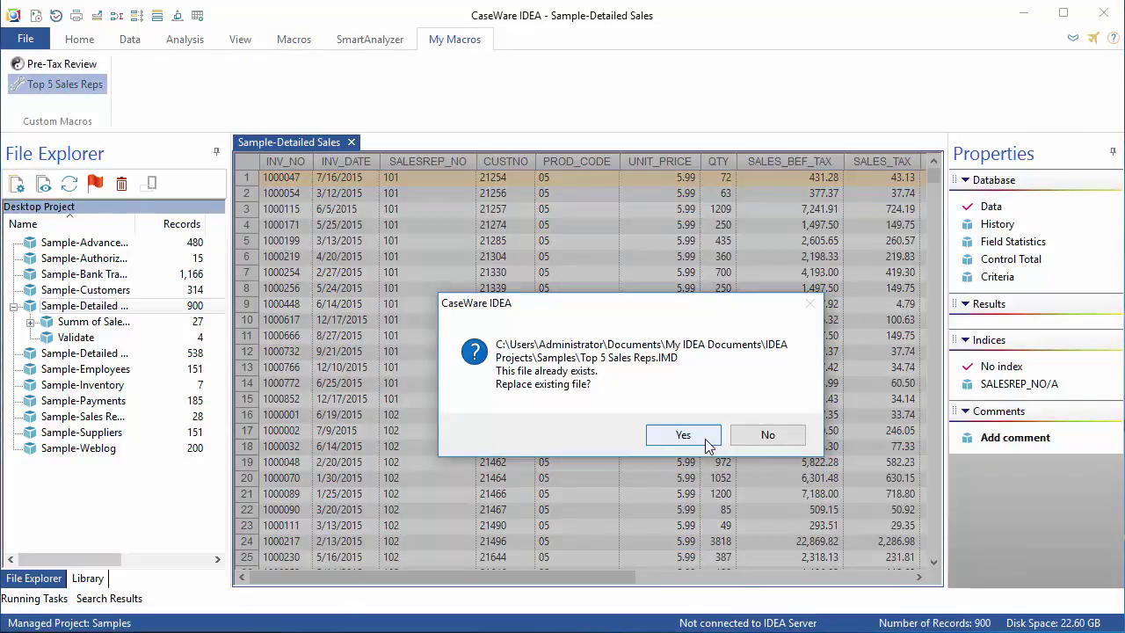
pyautogui.click(705, 439)
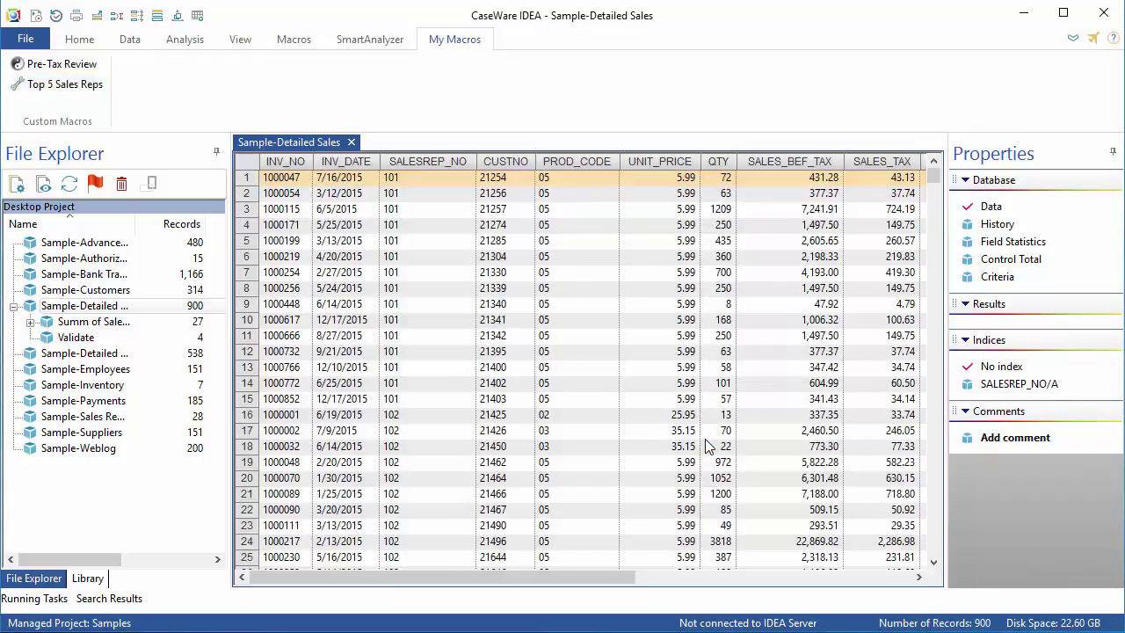